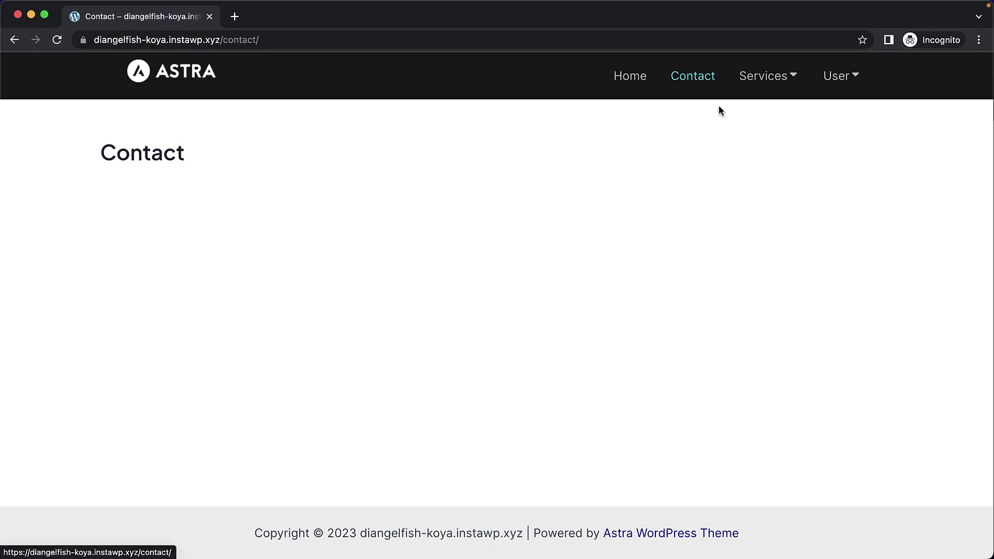
Preview the Services and User mega menus on the live Contact page, including the login form fields.
mouse_move(778, 88)
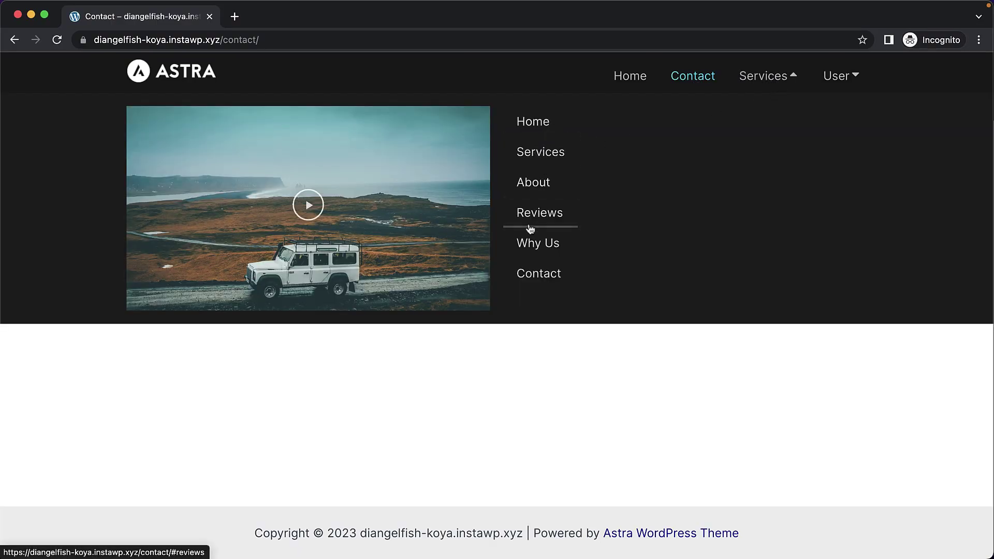
mouse_move(839, 89)
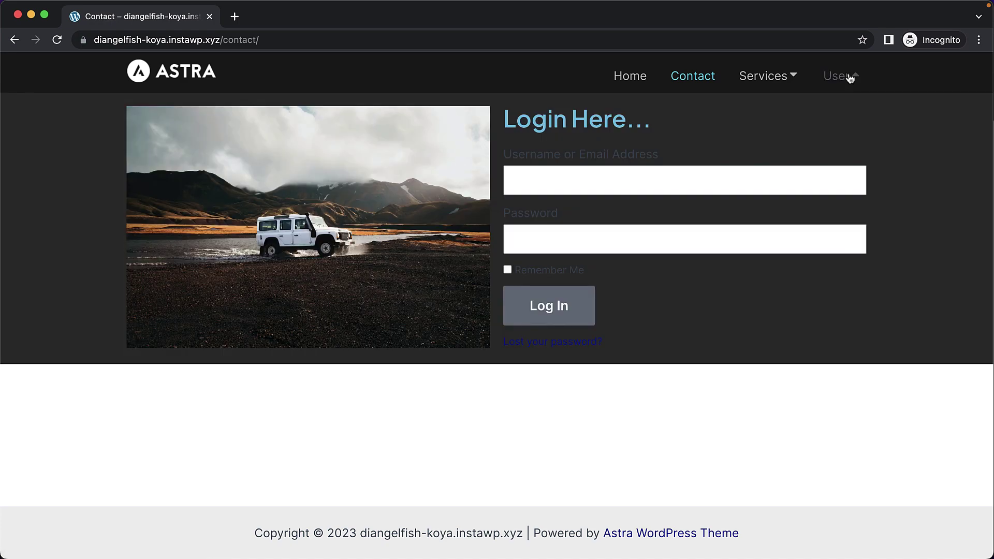
left_click(635, 185)
left_click(605, 244)
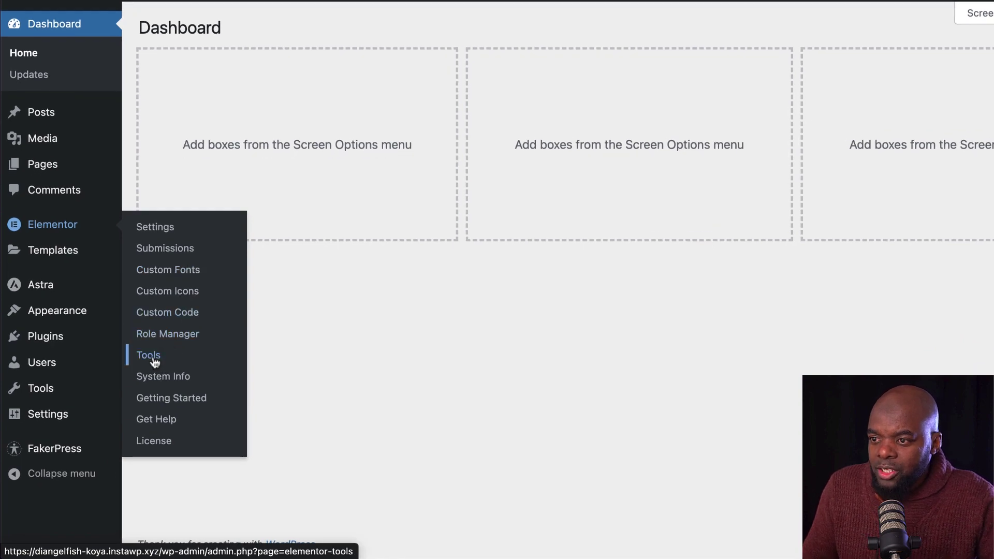
Save Elementor's Version Control settings with Beta Tester set to Enable.
left_click(154, 361)
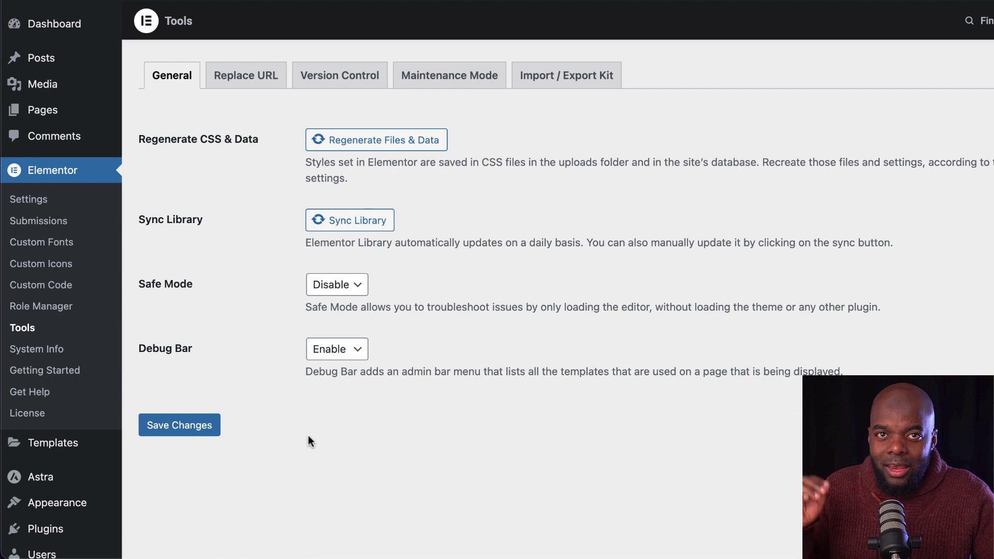
left_click(366, 79)
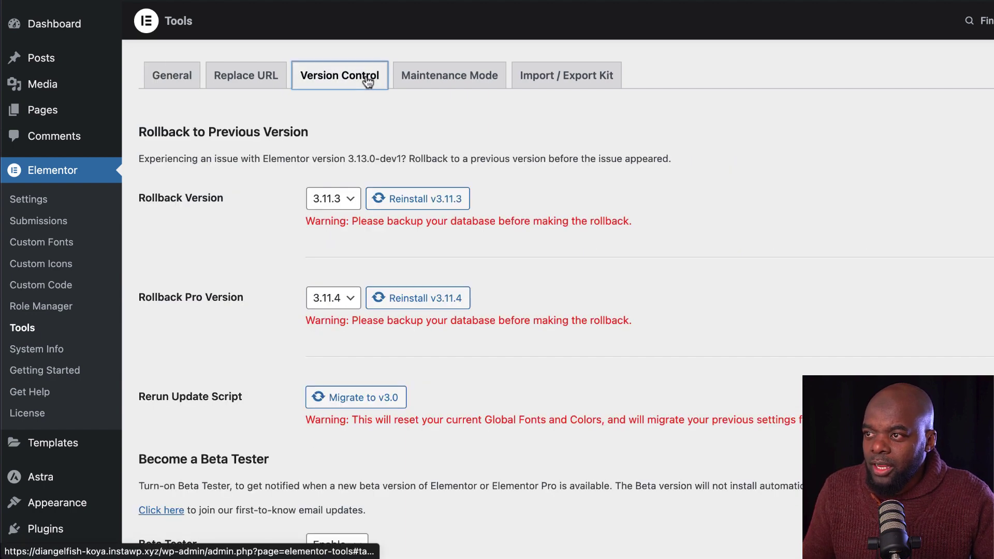
scroll(230, 322, "down", 5)
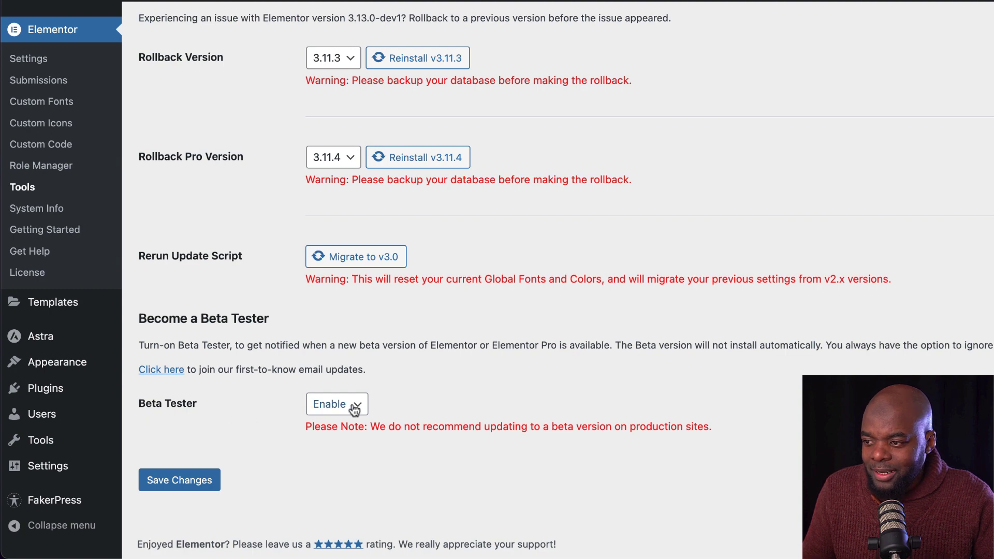
left_click(199, 486)
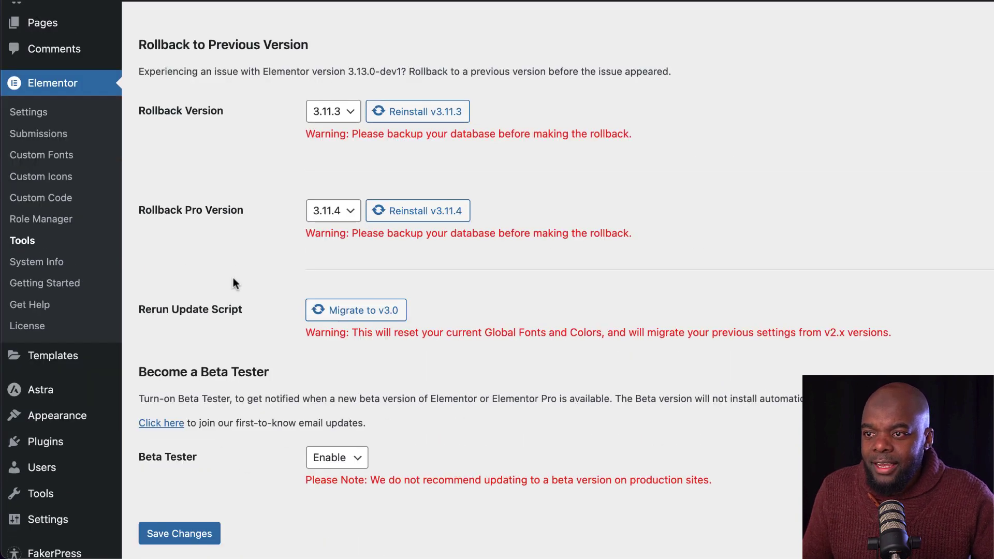
Review Elementor's ongoing experiments, checking the status of Flexbox Container, Editor Top Bar, Nested Elements and Menu.
left_click(29, 112)
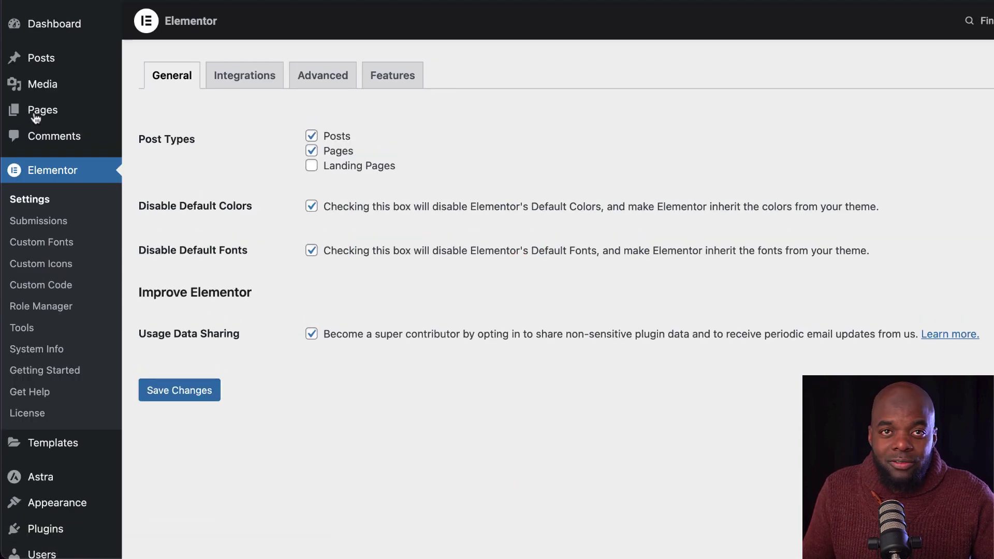
left_click(413, 78)
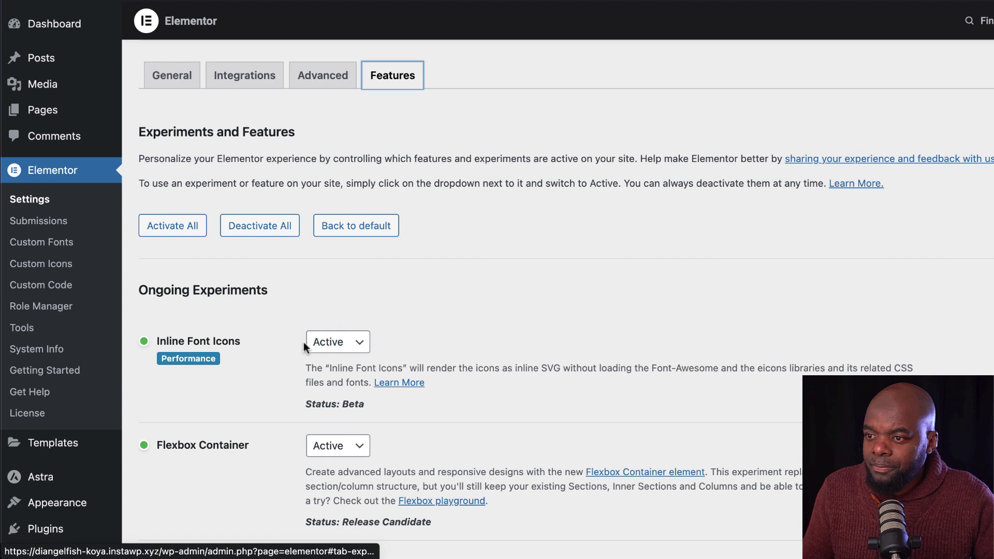
scroll(269, 349, "down", 3)
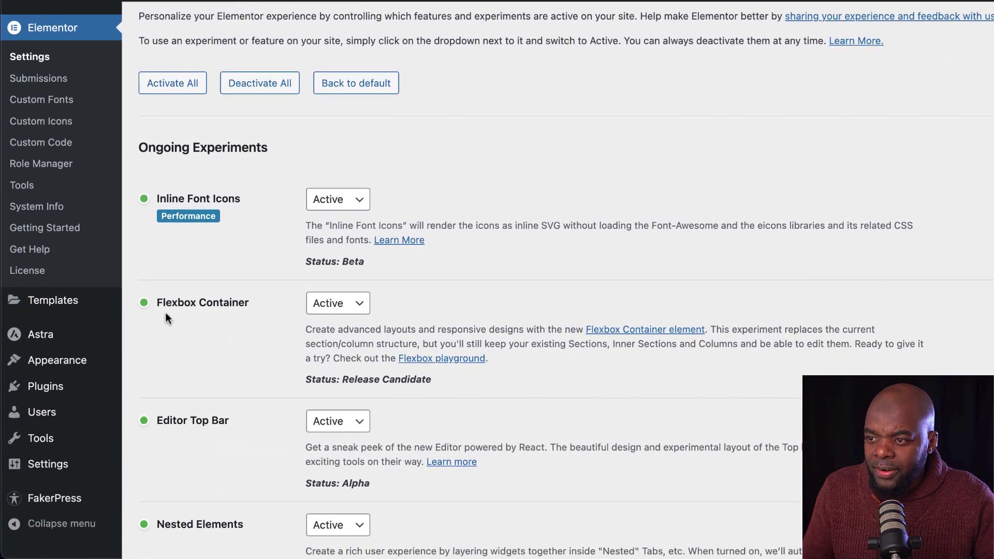
scroll(262, 337, "down", 2)
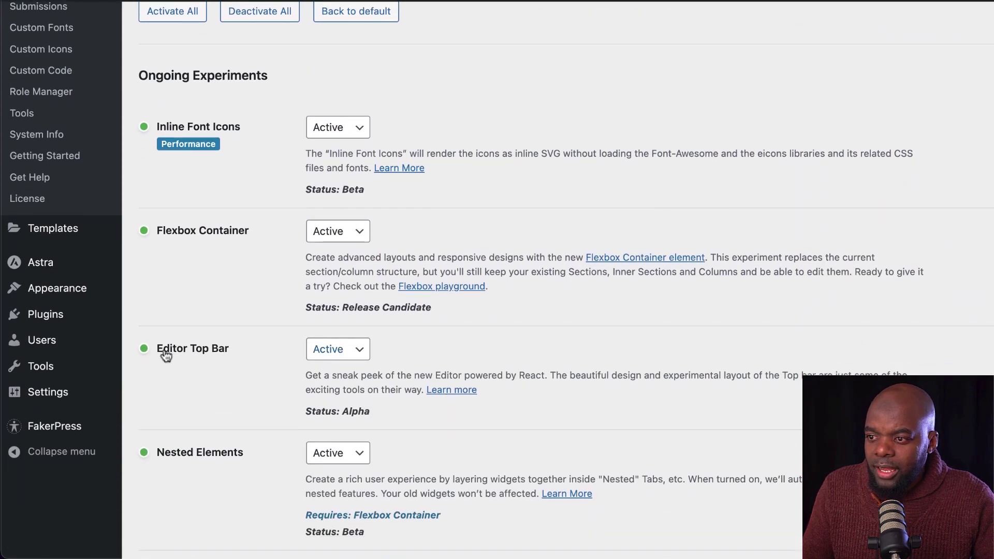
scroll(263, 355, "down", 1)
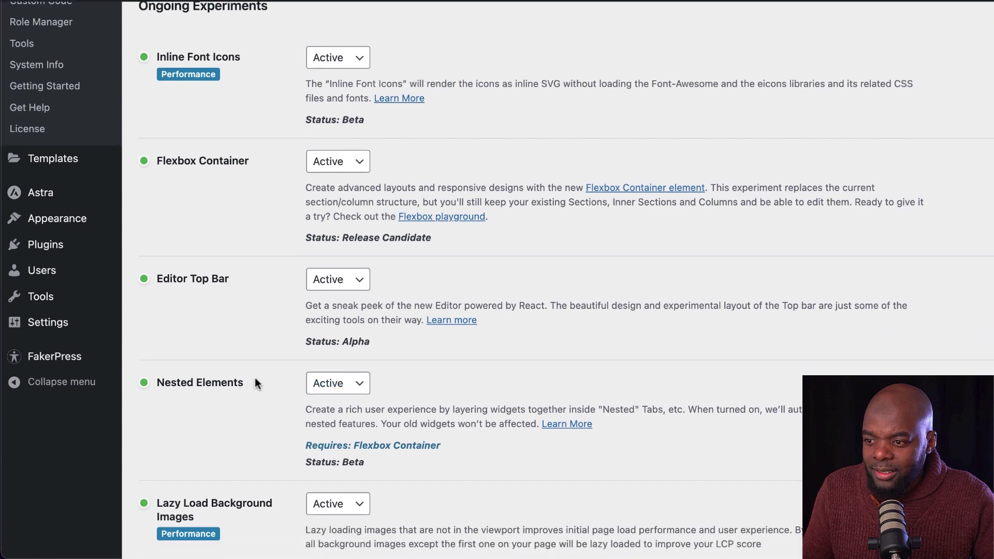
scroll(256, 381, "down", 2)
scroll(256, 379, "down", 2)
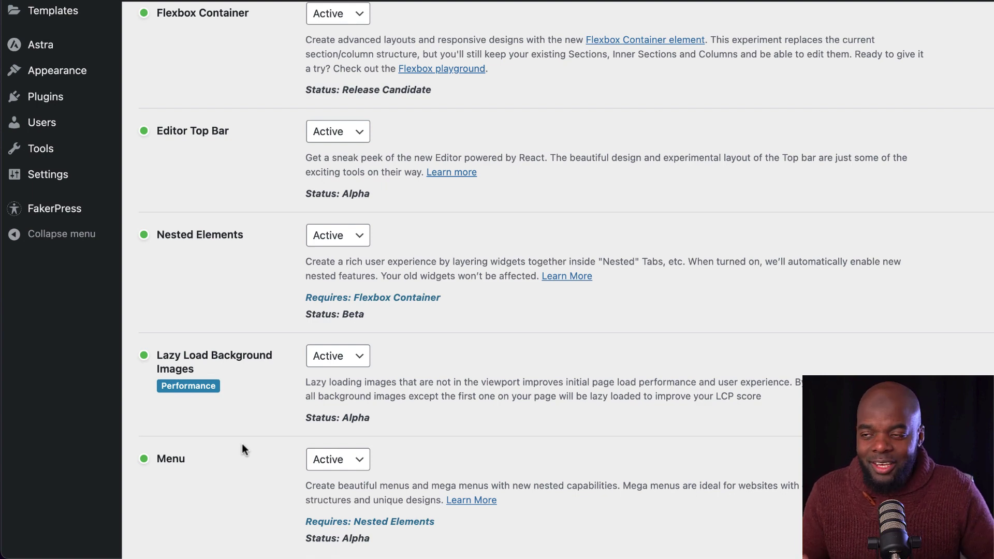
scroll(253, 423, "up", 8)
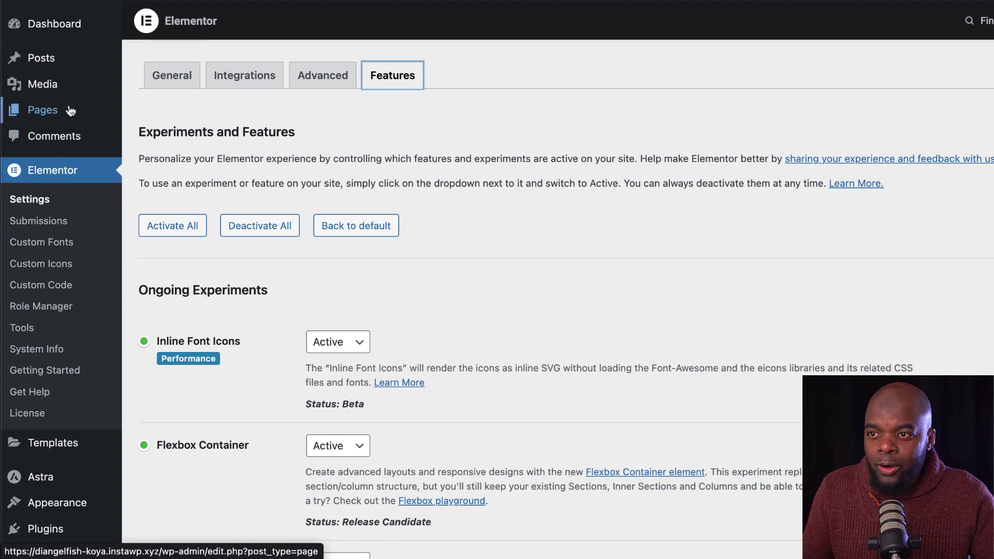
View the list of all pages on the site.
mouse_move(60, 111)
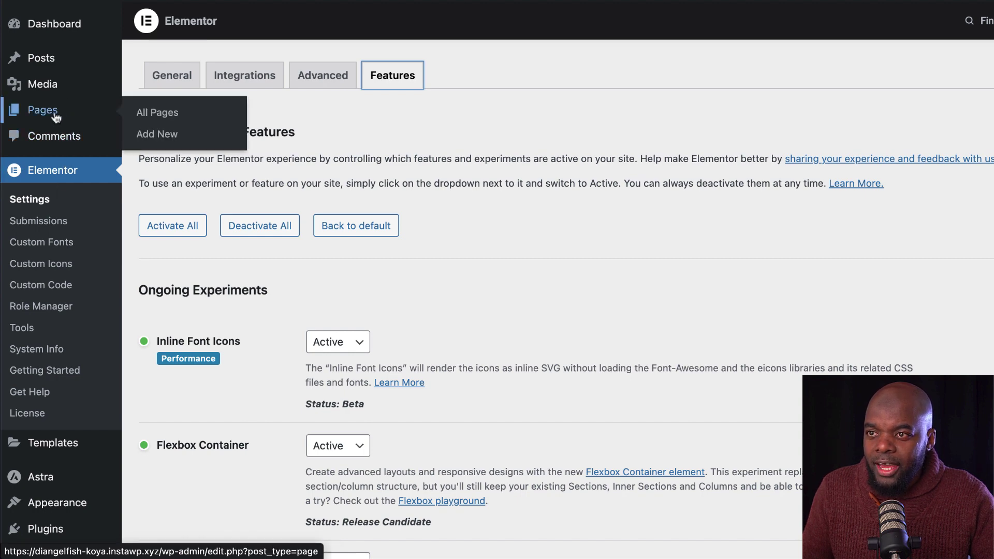
left_click(167, 119)
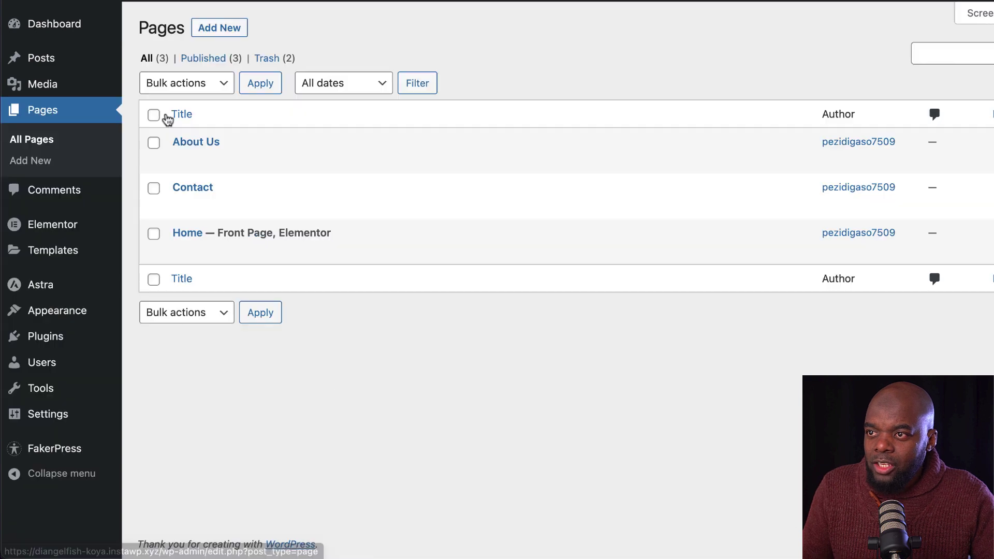
mouse_move(259, 160)
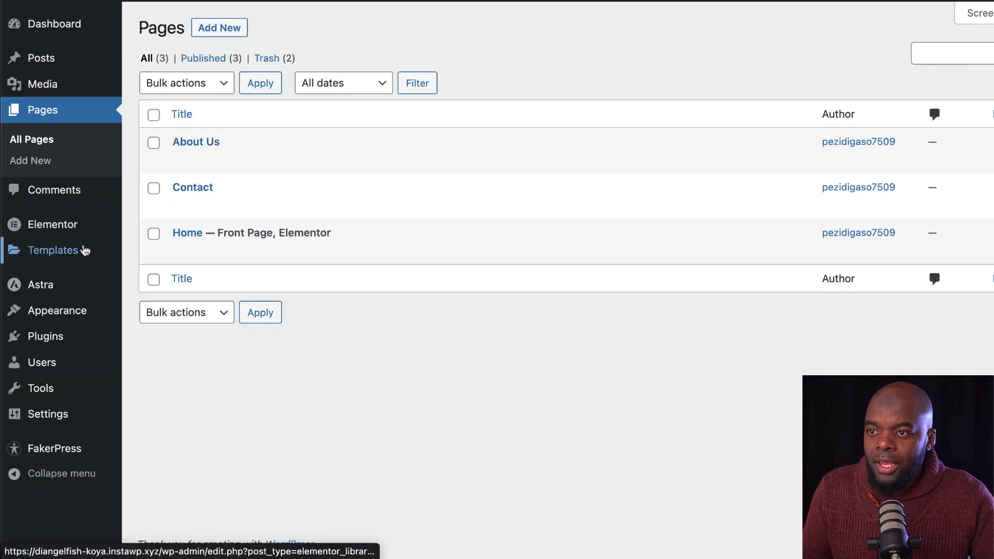
Create a new Header template in the Theme Builder and dismiss the template library to start from a blank layout.
mouse_move(82, 251)
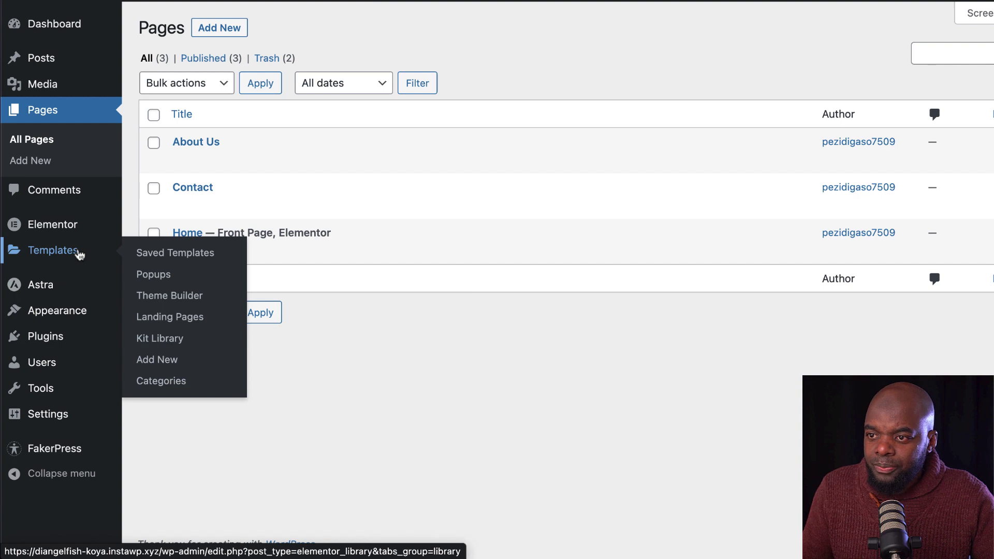
mouse_move(67, 226)
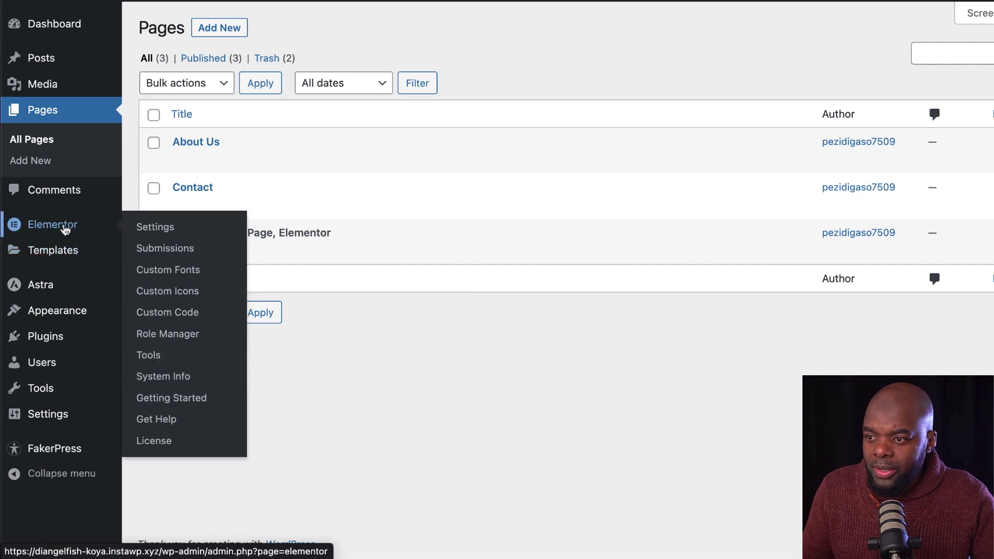
mouse_move(52, 251)
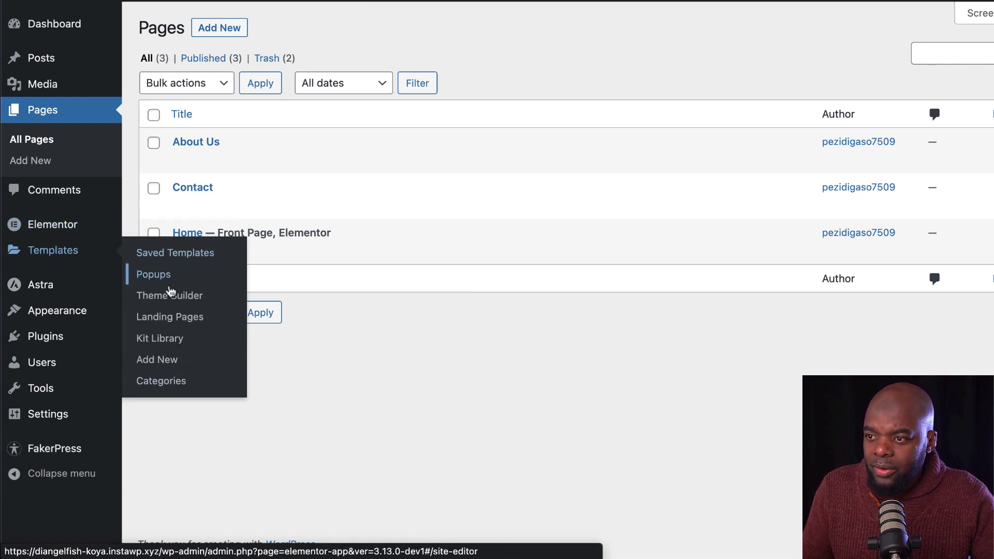
left_click(171, 294)
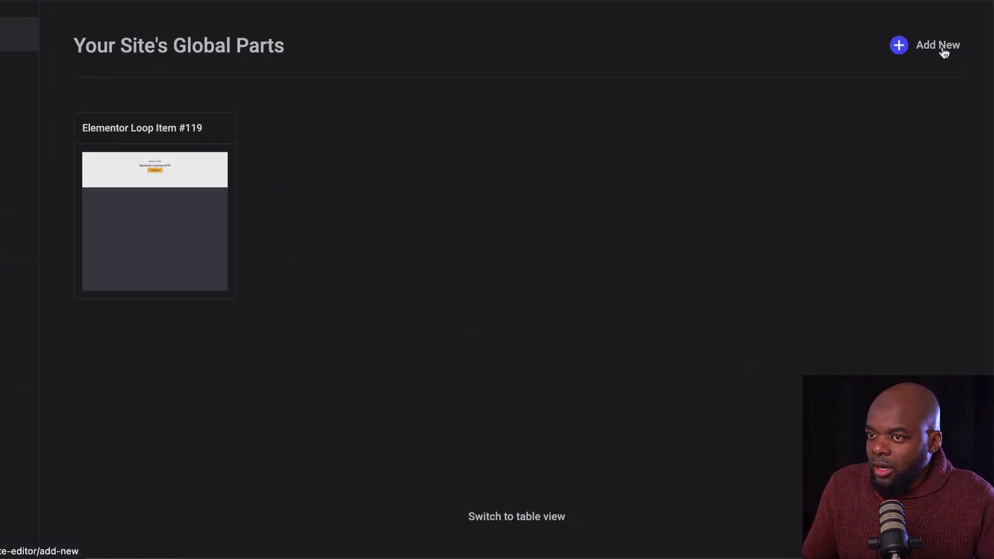
left_click(942, 50)
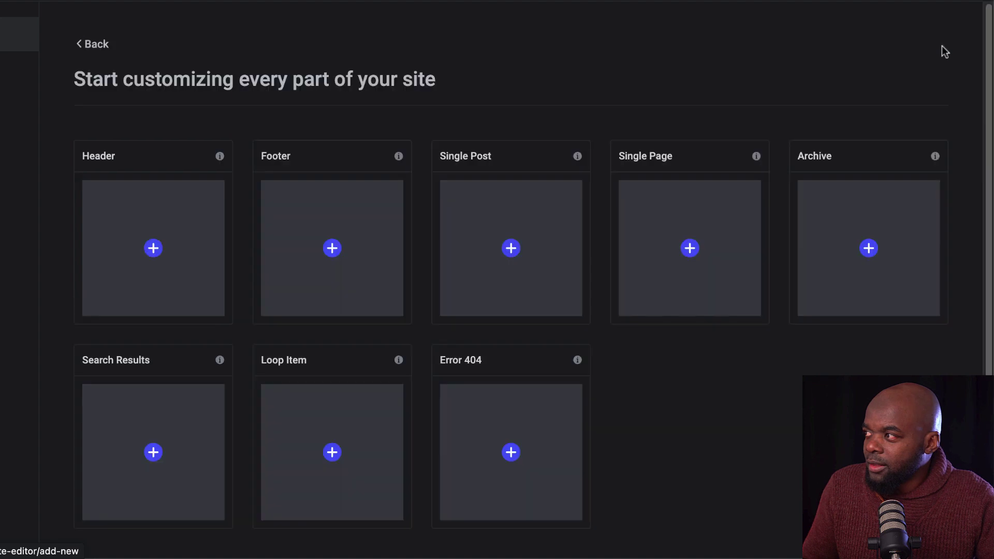
left_click(170, 223)
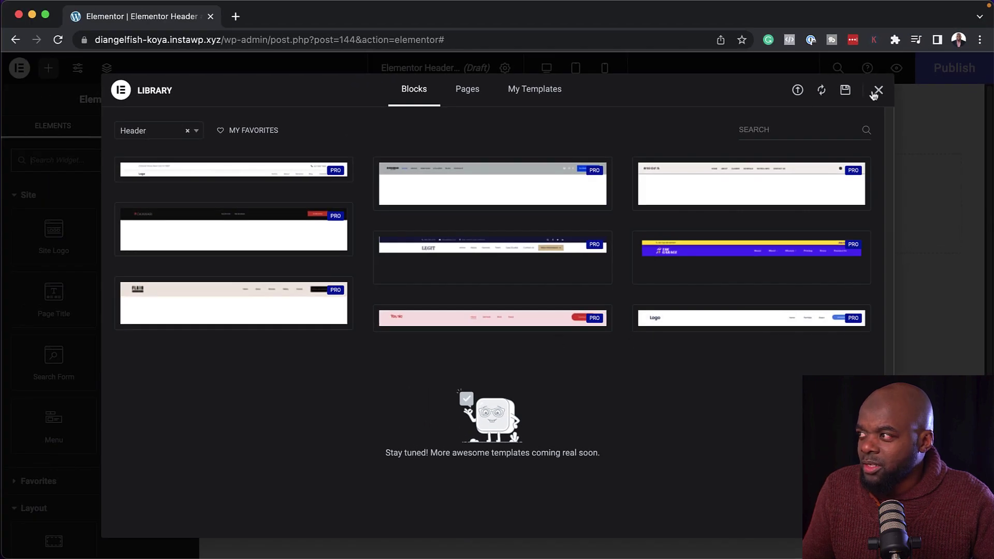
left_click(879, 92)
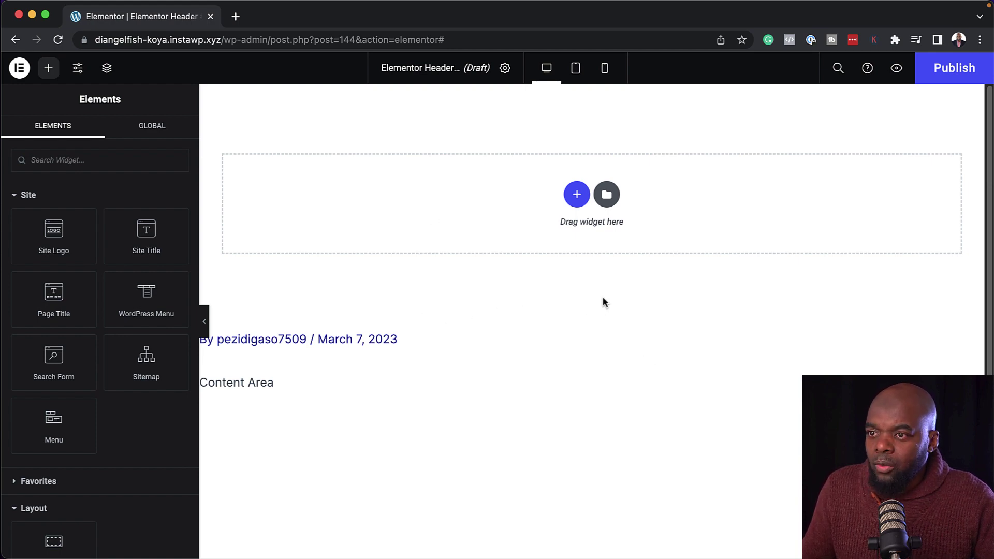
Add a single column-direction container to the header and give it a classic background colour of #171717.
left_click(576, 194)
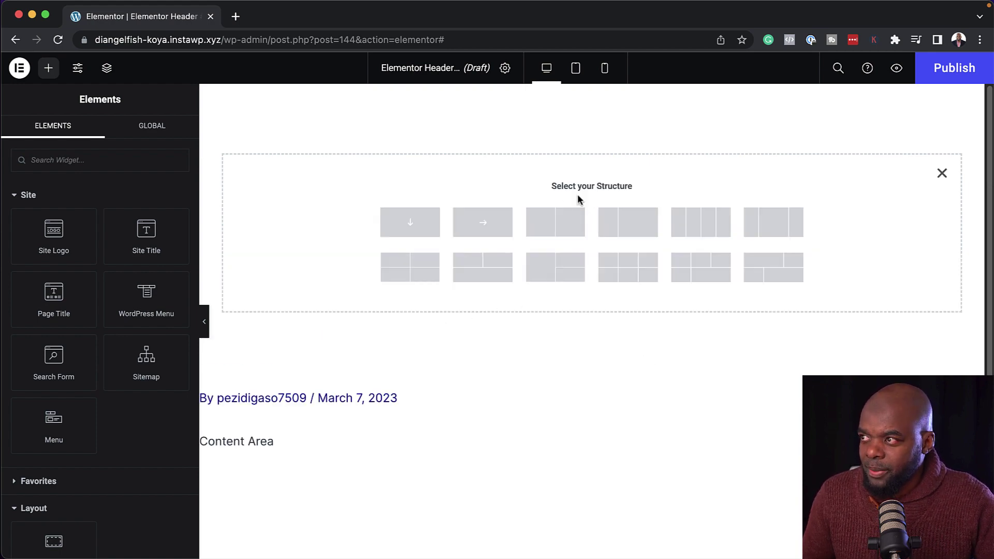
left_click(427, 228)
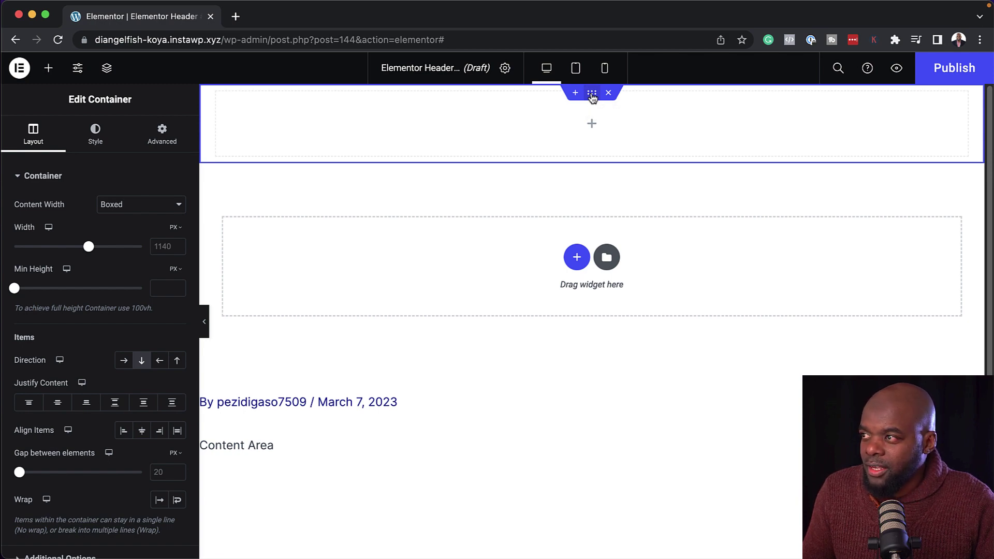
left_click(100, 137)
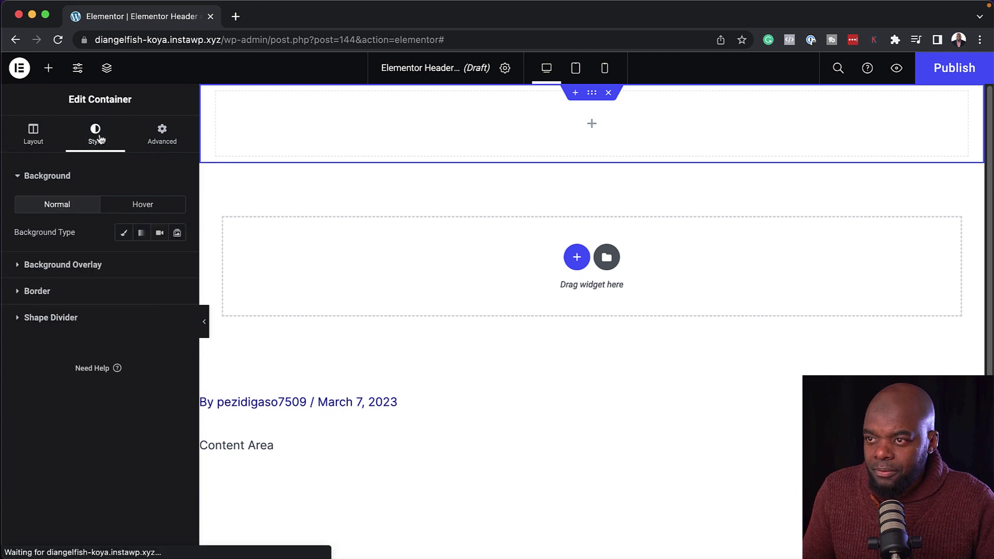
left_click(125, 236)
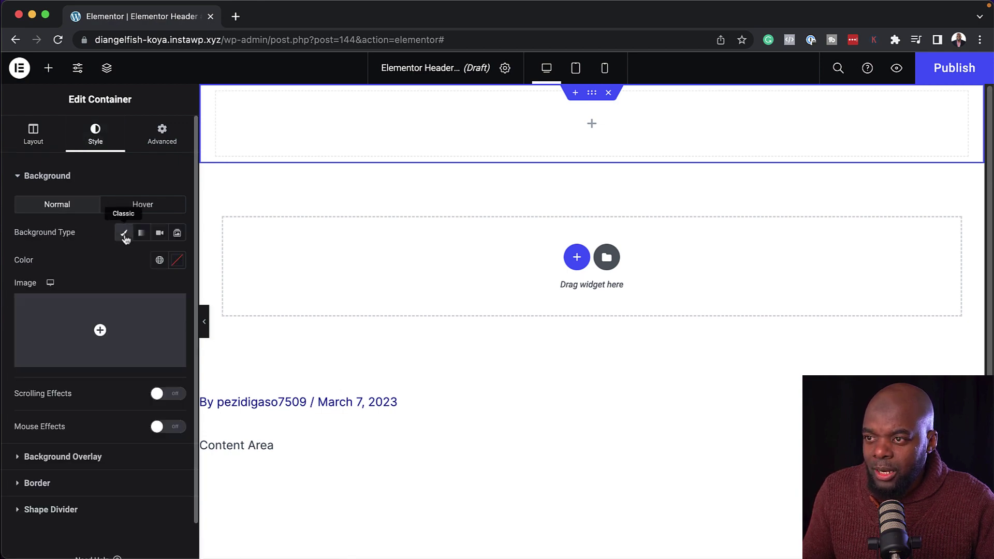
left_click(177, 260)
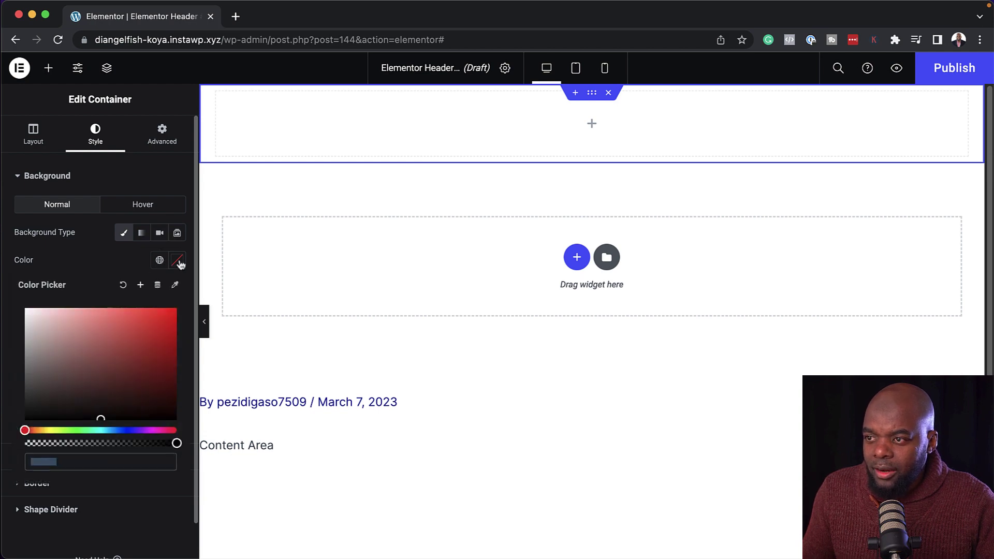
left_click(33, 414)
left_click_drag(34, 414, 22, 411)
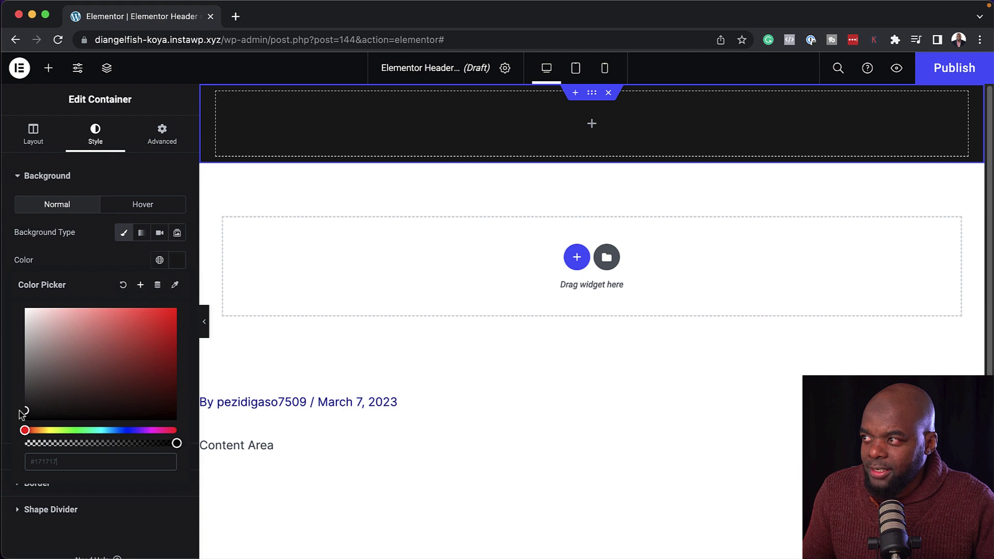
left_click(34, 136)
left_click(33, 135)
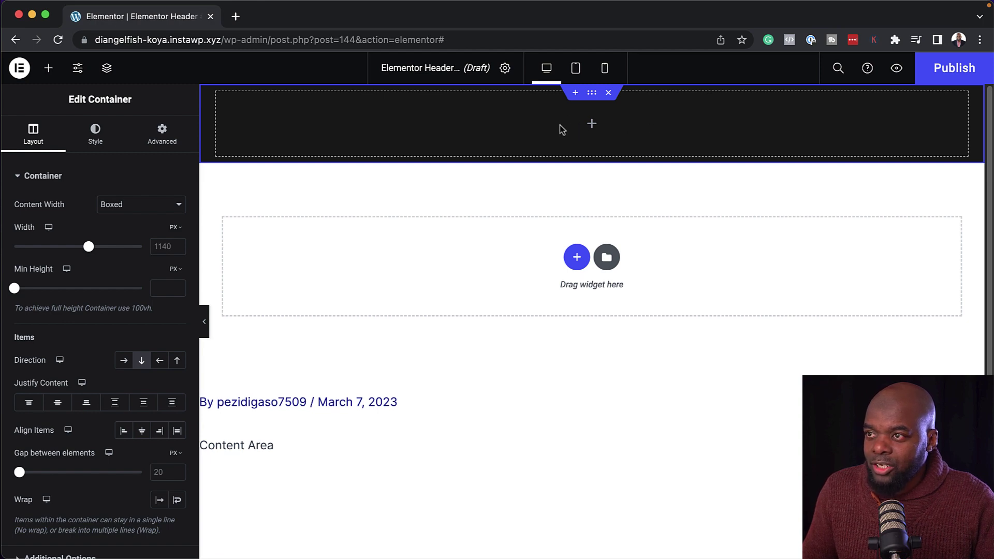
Add the Site Logo widget to the dark header container and set the logo's max width to 10%.
left_click(49, 69)
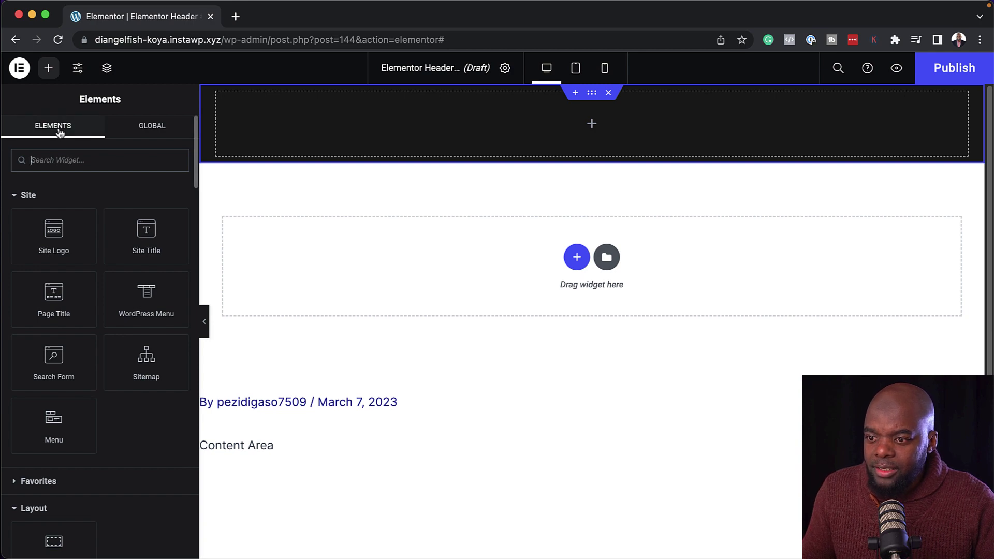
left_click_drag(54, 231, 303, 119)
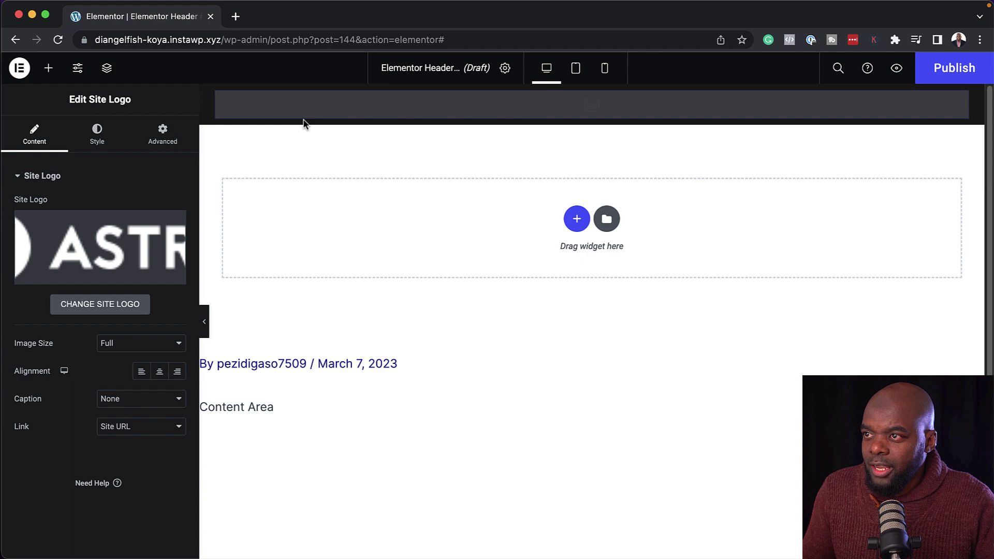
left_click(97, 135)
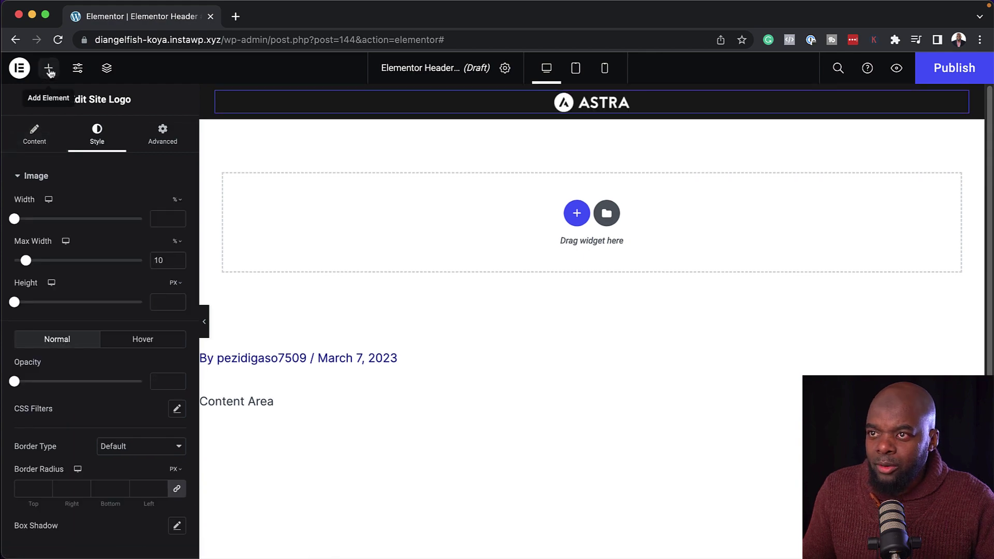
Add the Menu widget to the header container below the logo and set the container's direction to a horizontal row.
left_click(49, 69)
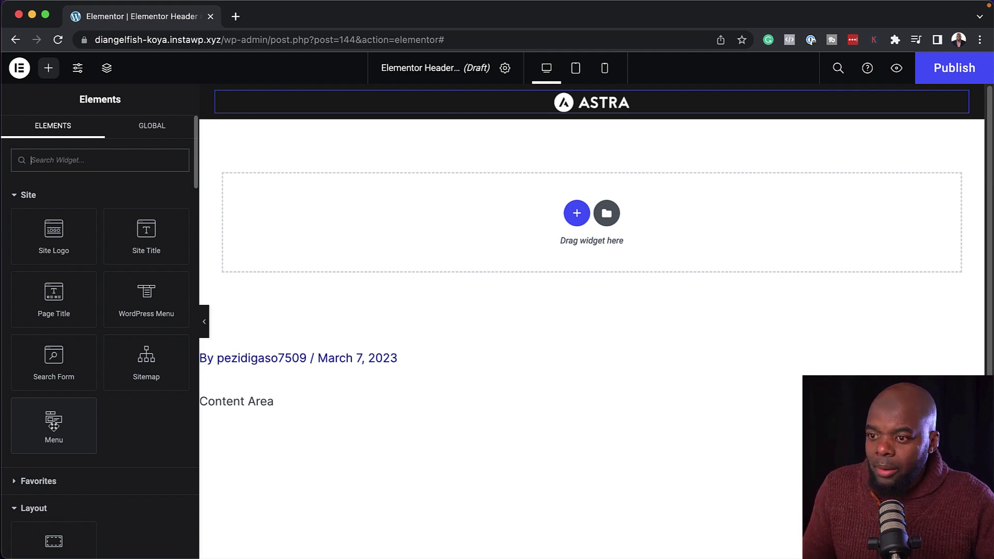
left_click_drag(54, 426, 441, 106)
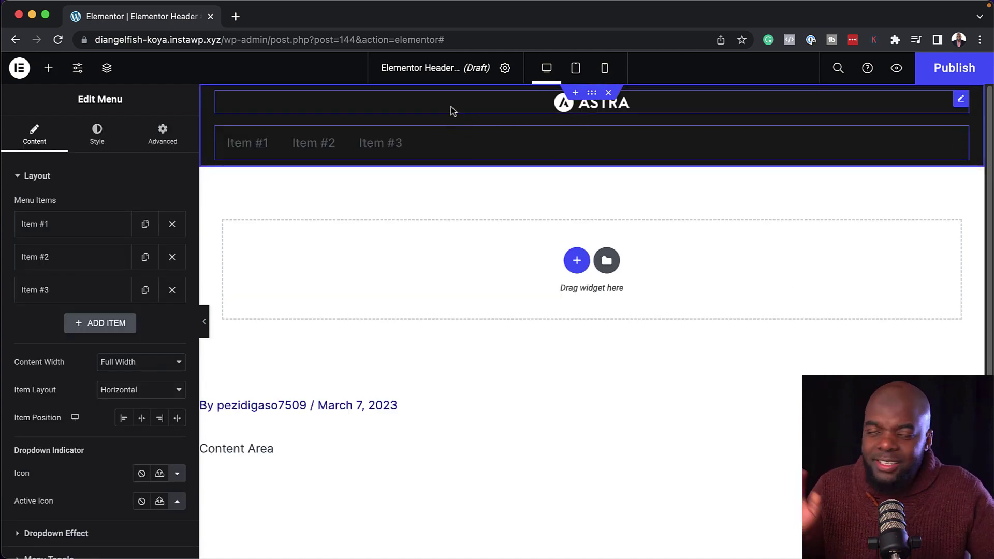
mouse_move(588, 96)
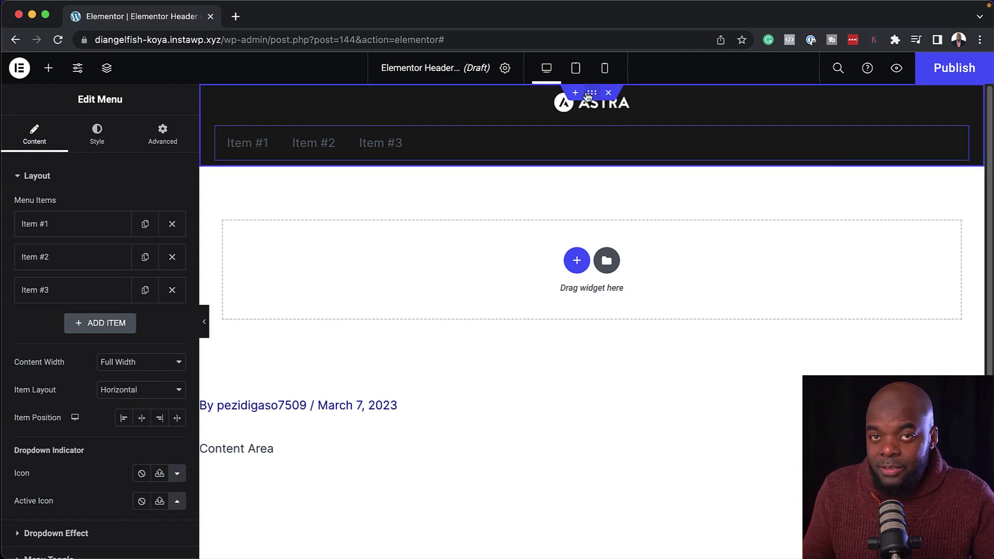
left_click(590, 94)
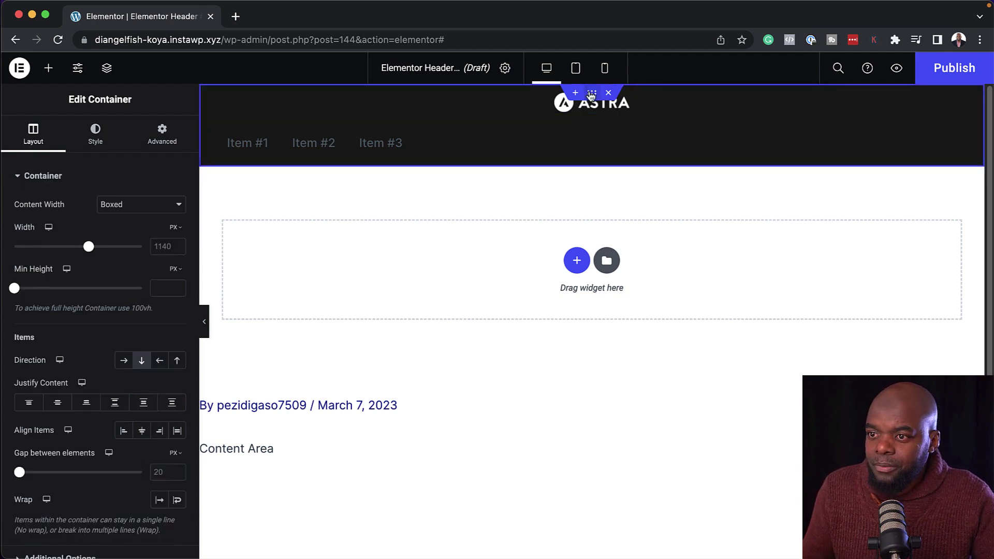
left_click(124, 361)
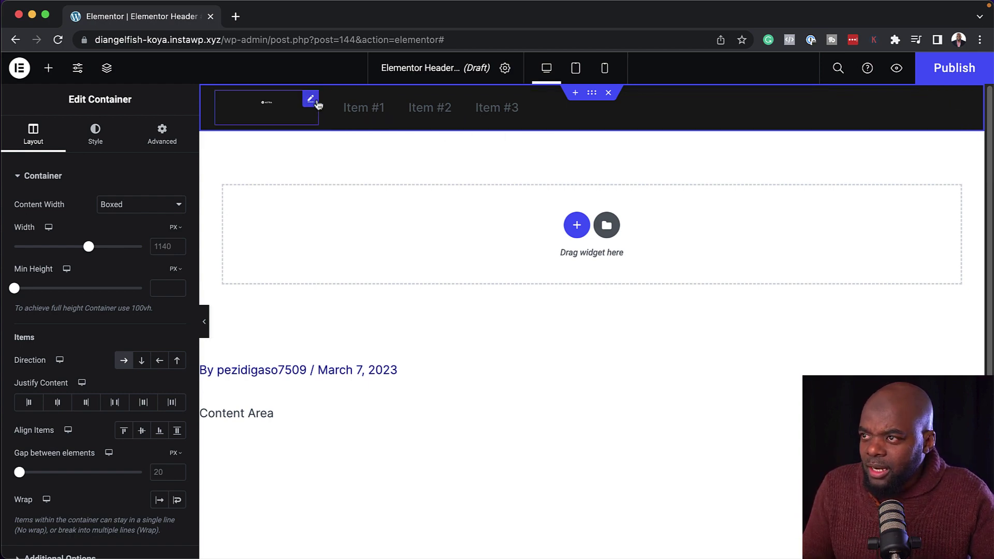
Set the site logo's max width to 86% and align the Menu widget's items to the end of the header row.
left_click(311, 100)
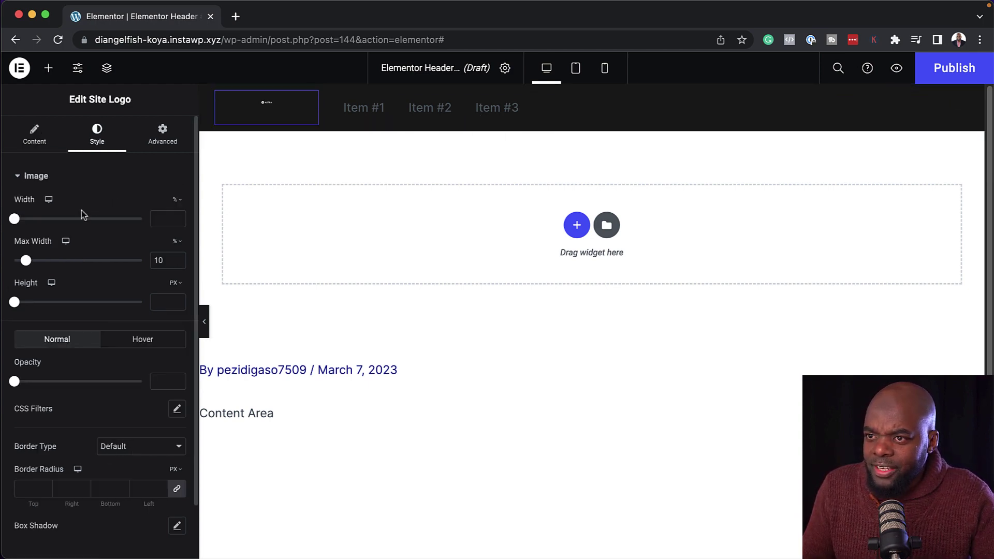
left_click_drag(27, 261, 126, 262)
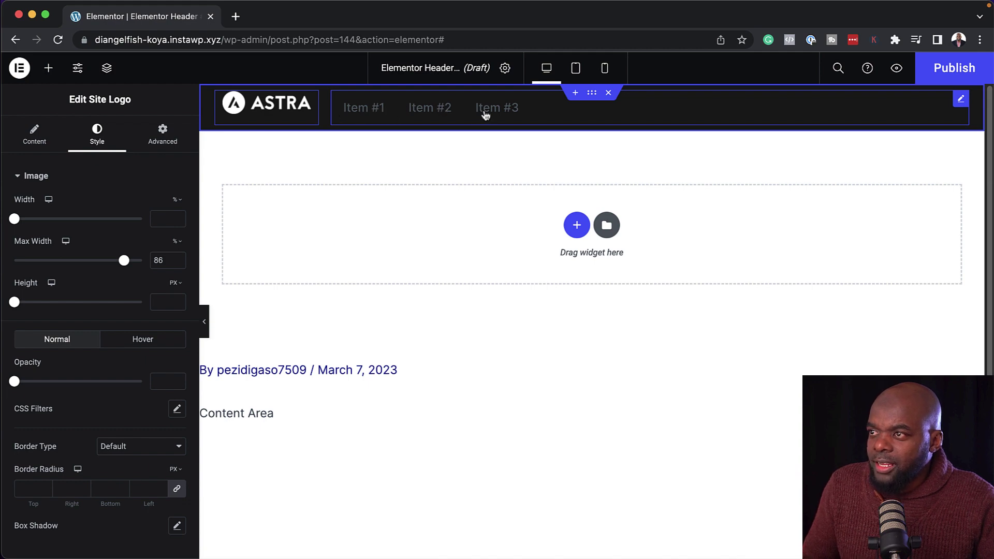
left_click(961, 101)
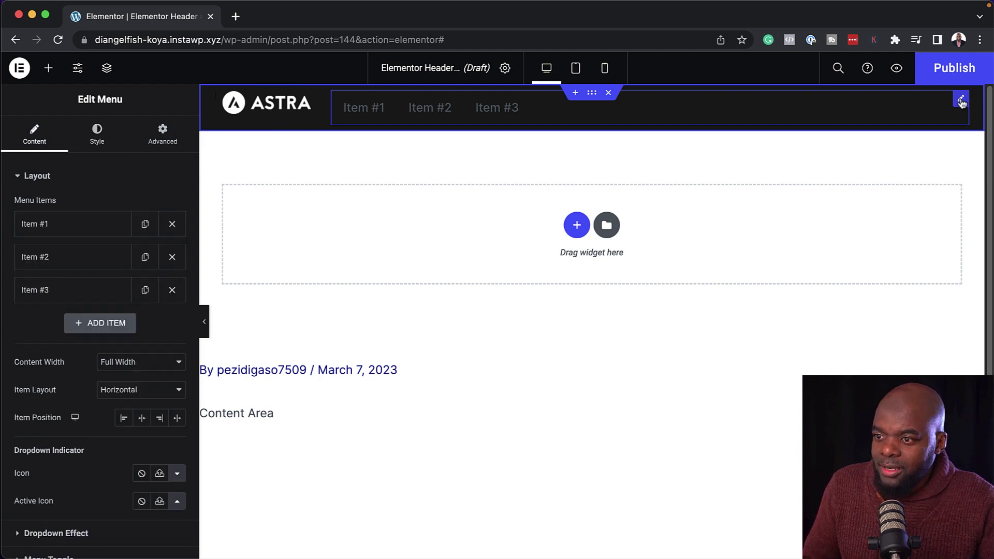
left_click(160, 420)
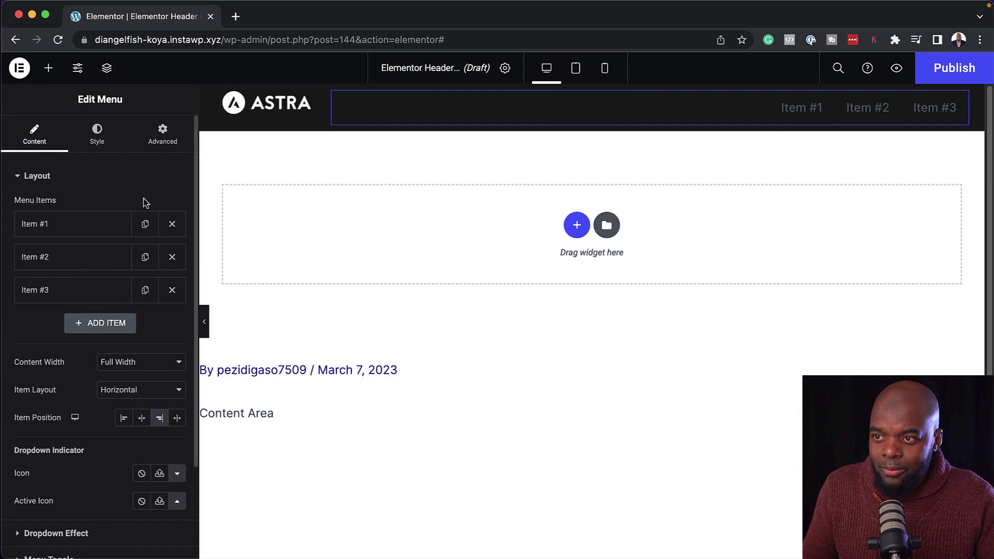
Change the title of the first menu item to Home.
left_click(87, 226)
left_click(65, 275)
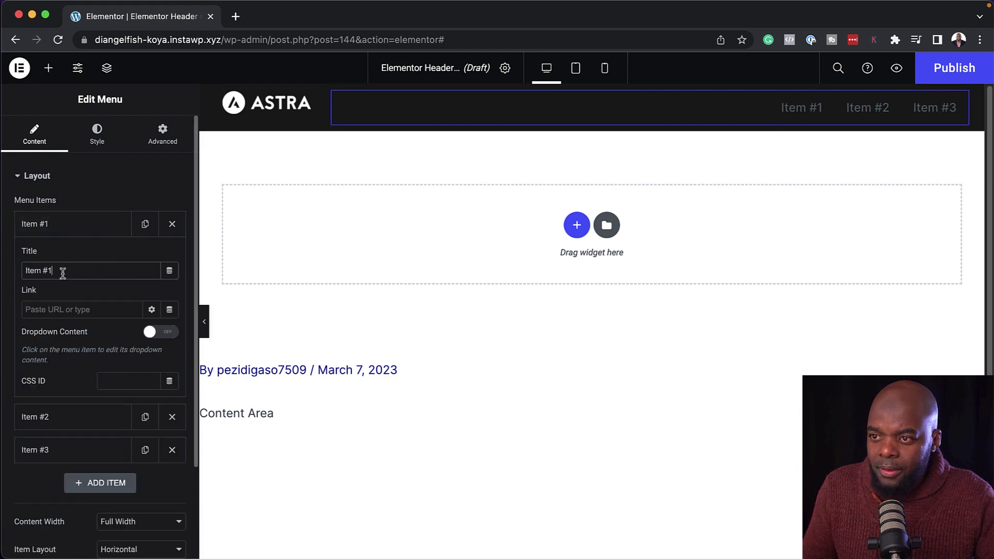
triple_click(64, 272)
type("Home")
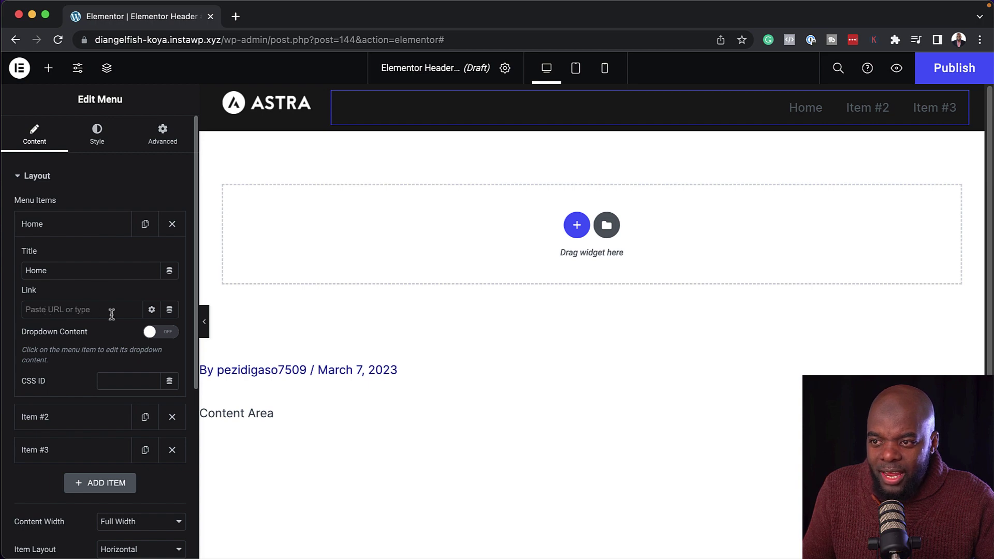
Link the Home menu item to the Home page with a dynamic Internal URL of type Content, and collapse the item.
scroll(111, 314, "down", 2)
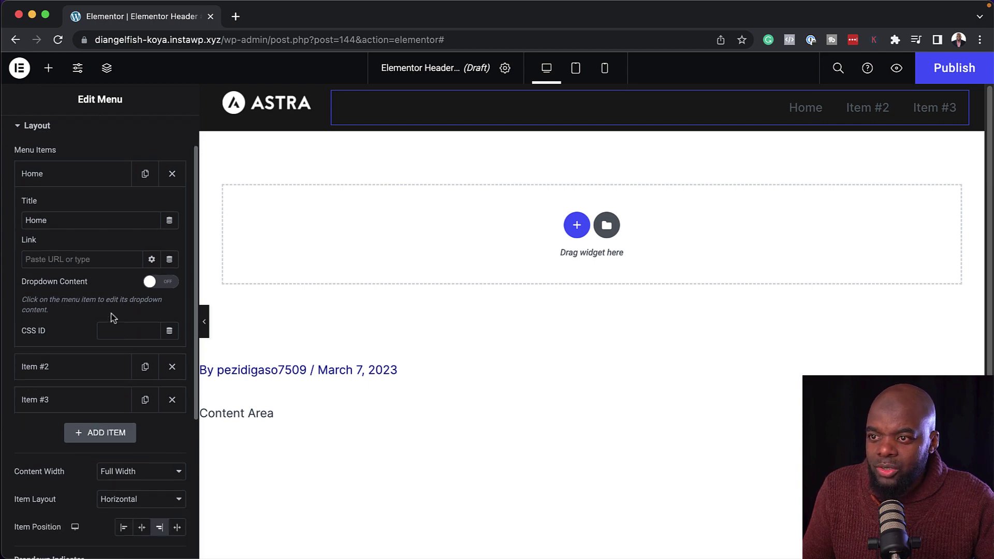
left_click(170, 260)
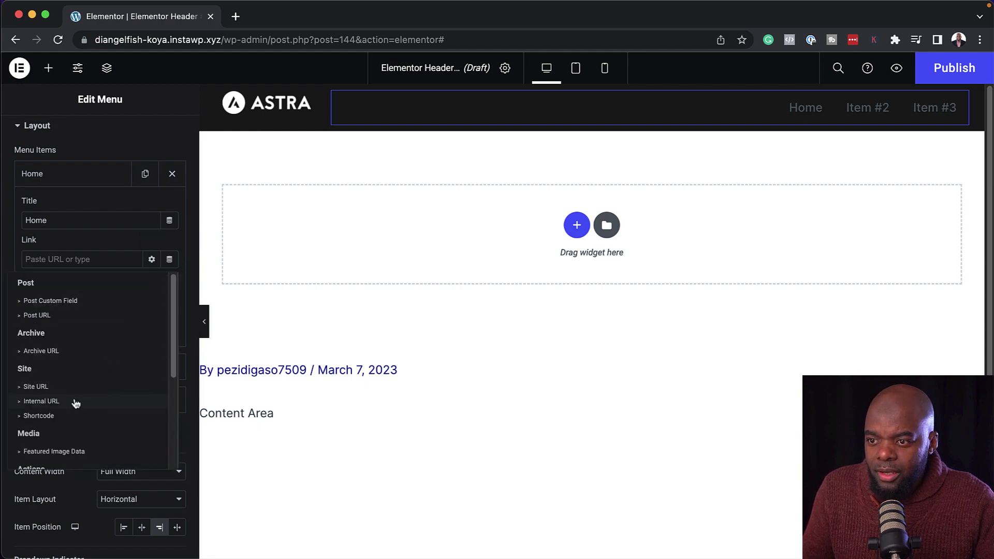
left_click(42, 401)
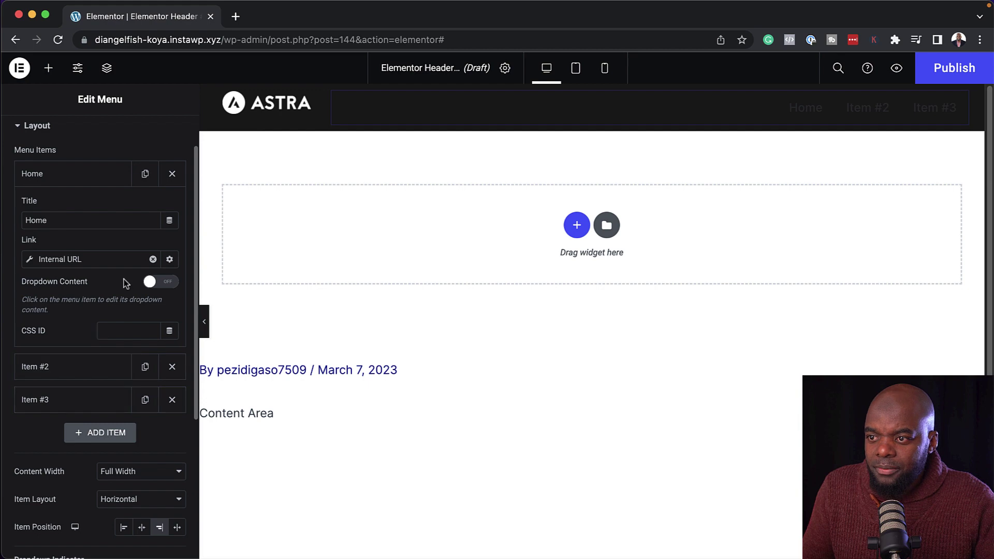
scroll(111, 300, "down", 1)
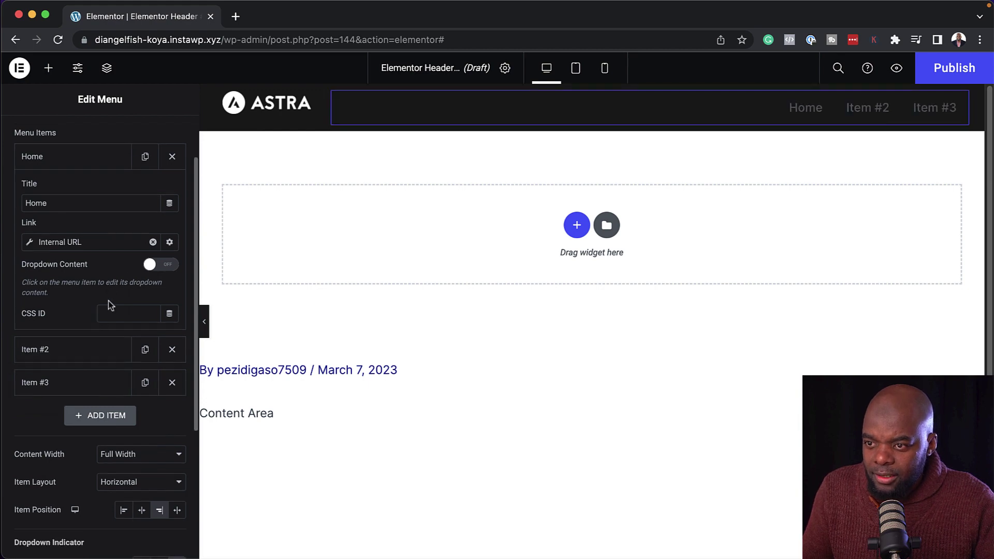
left_click(30, 243)
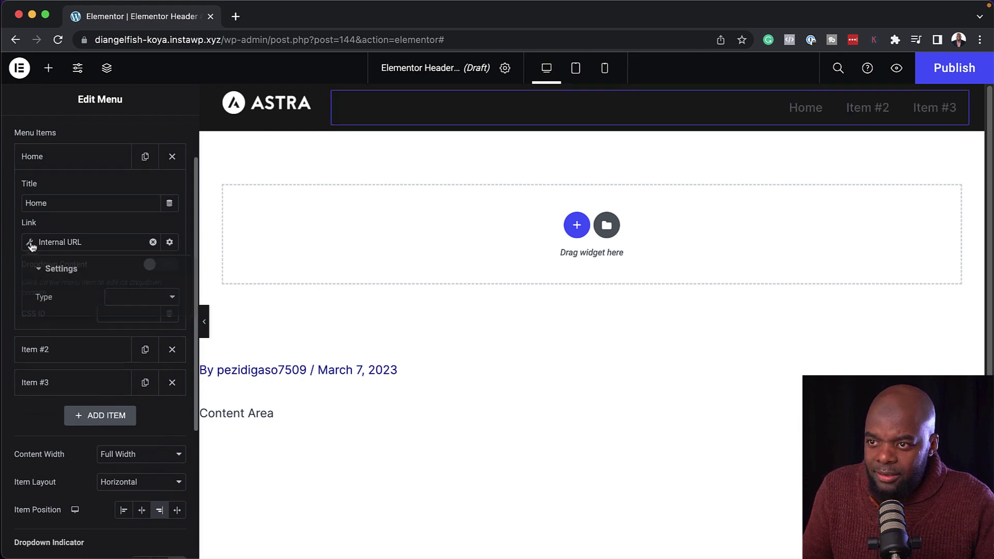
left_click(132, 298)
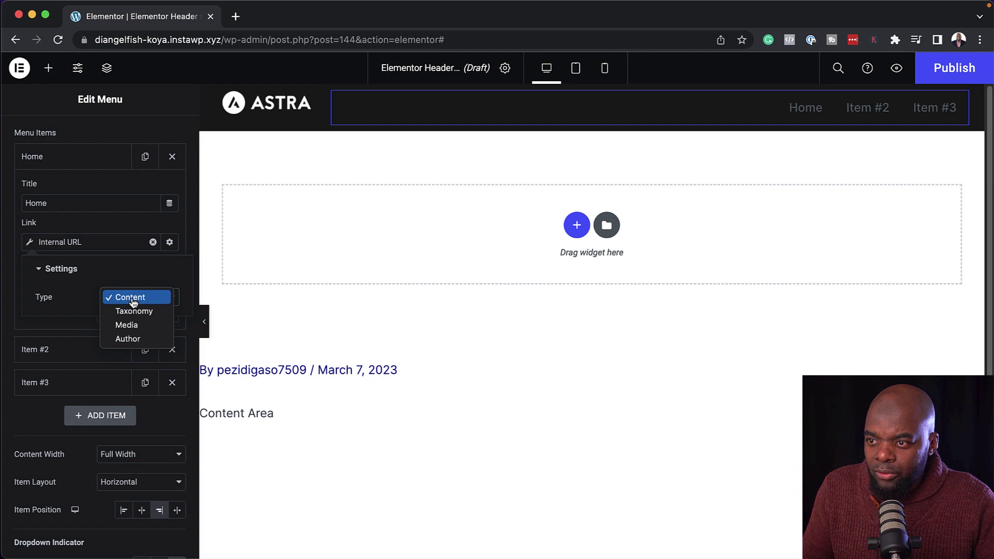
left_click(161, 299)
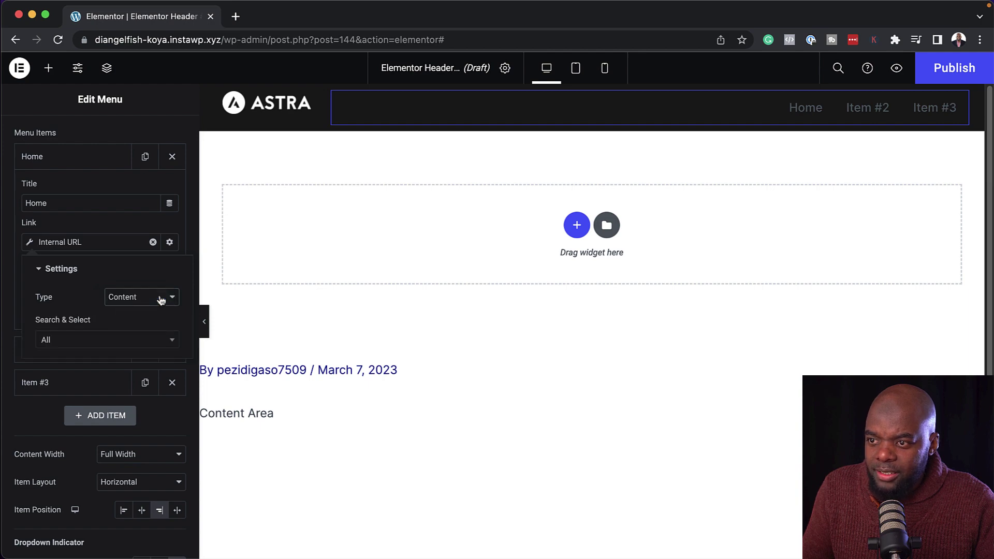
left_click(73, 342)
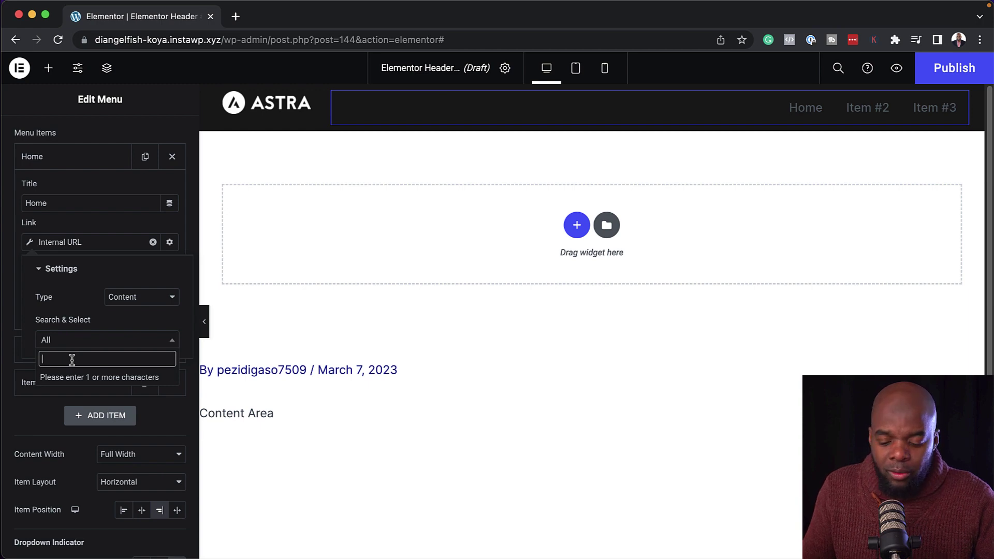
type("home")
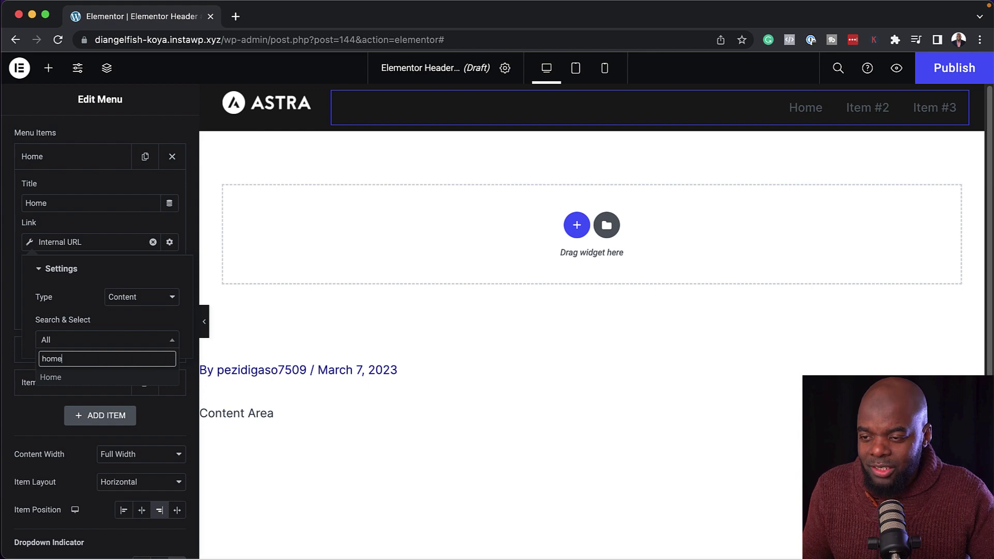
left_click(71, 381)
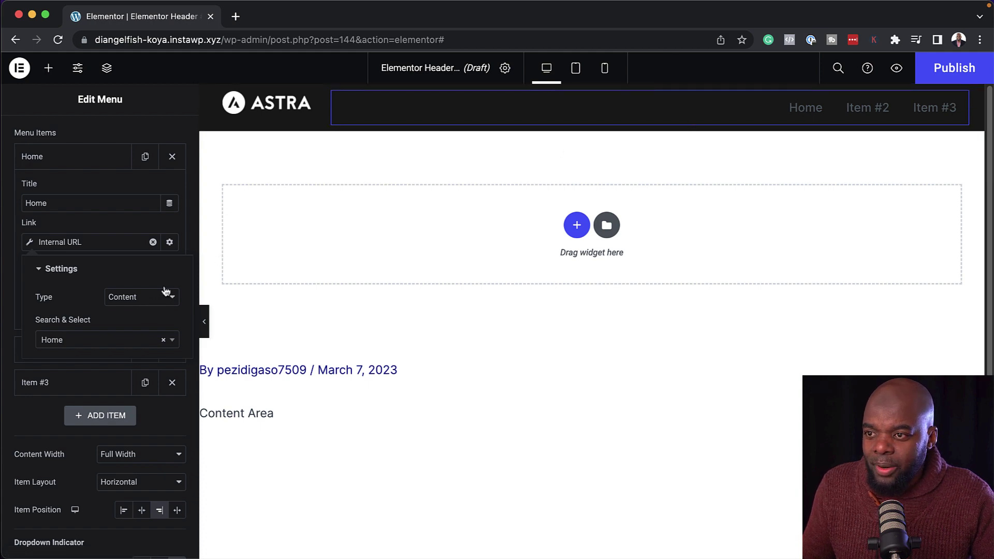
left_click(170, 241)
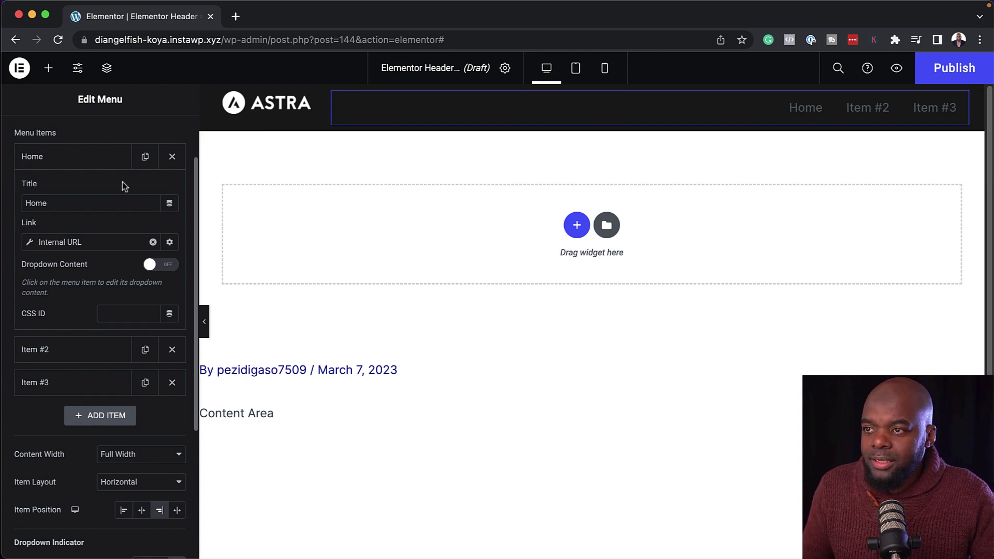
left_click(68, 161)
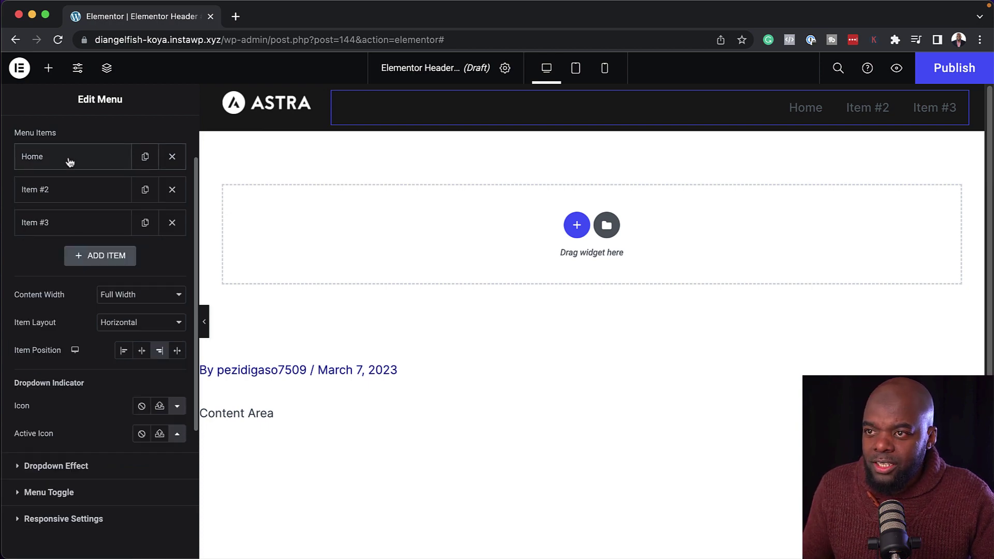
Change the title of the second menu item to Contact.
left_click(84, 194)
left_click(65, 236)
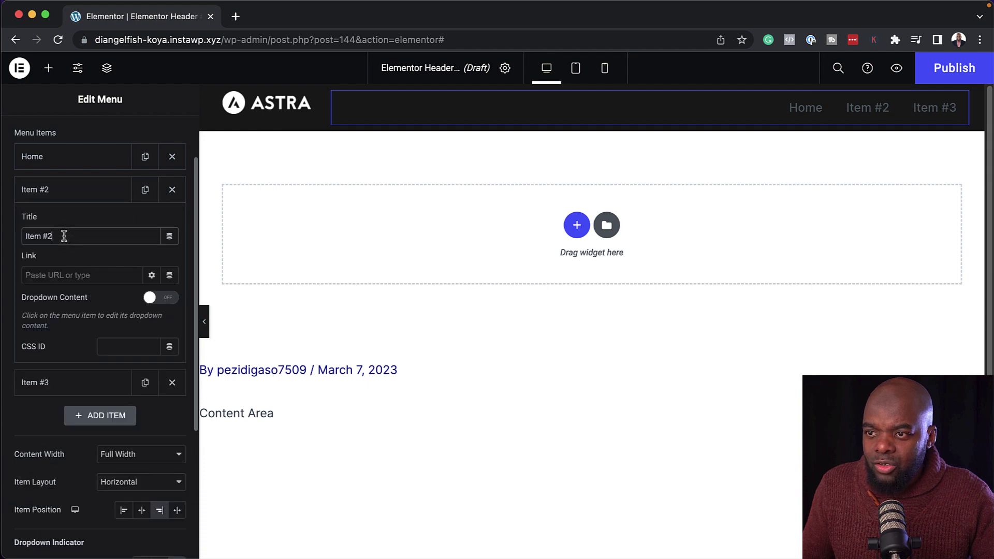
triple_click(64, 236)
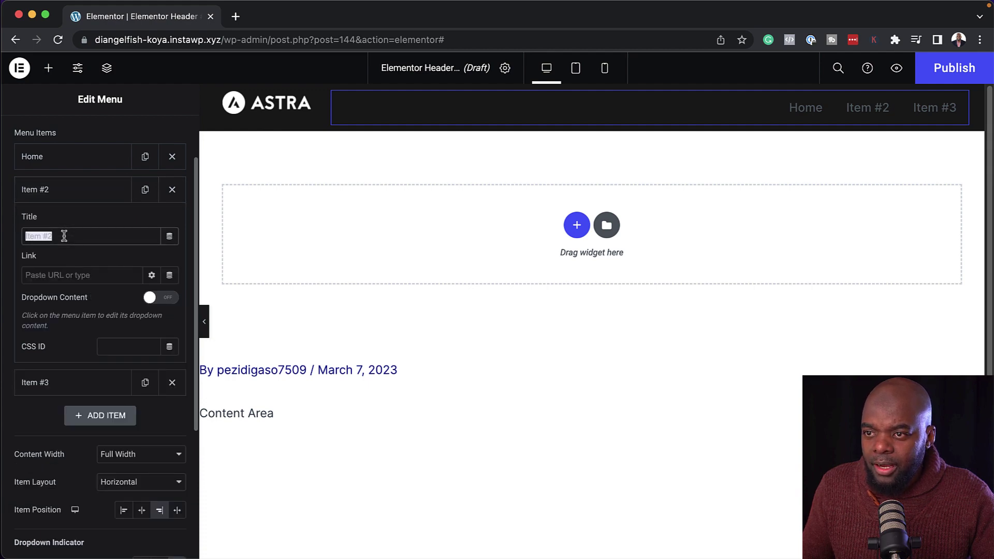
type("C")
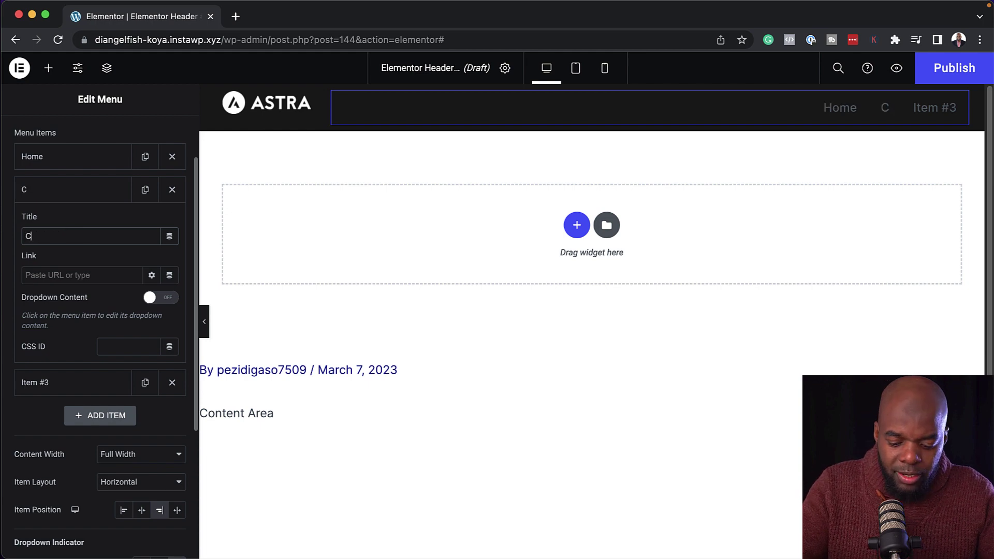
type("ontact")
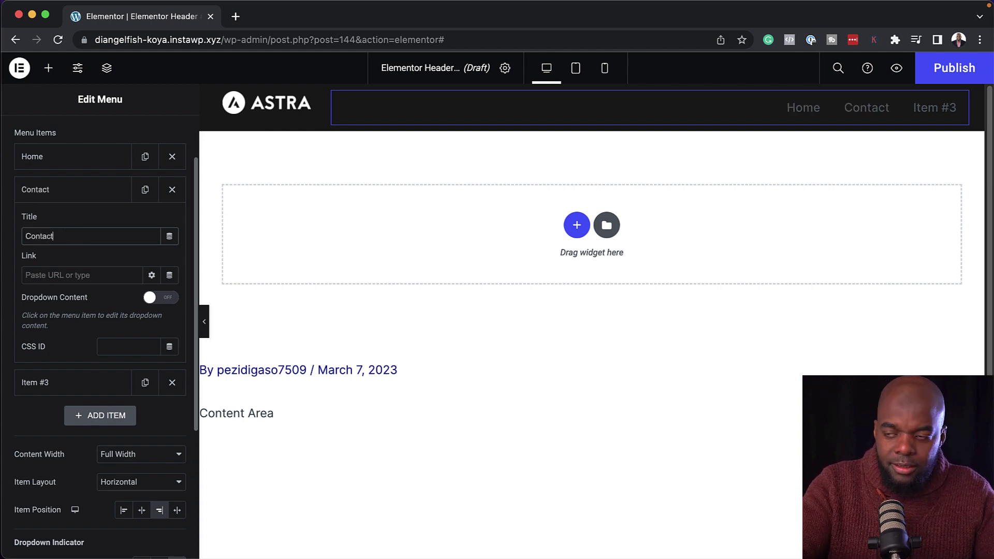
Link the Contact menu item to the Contact page with a dynamic Internal URL of type Content, and collapse the item.
left_click(170, 277)
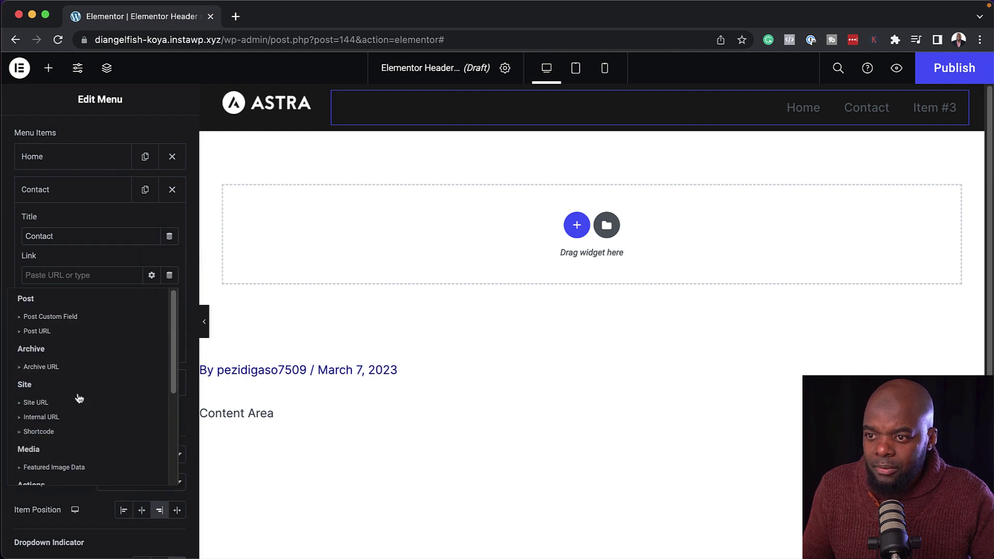
left_click(66, 419)
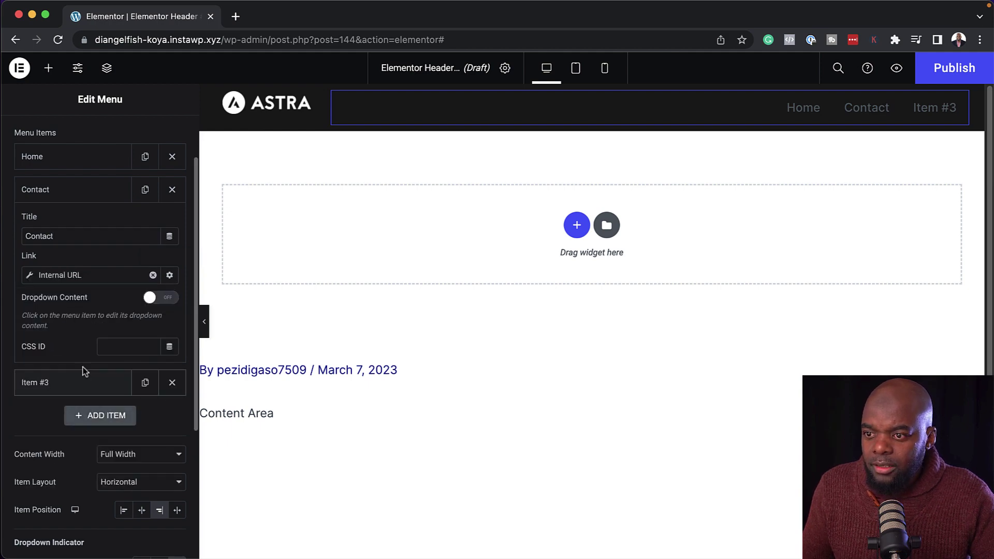
left_click(32, 279)
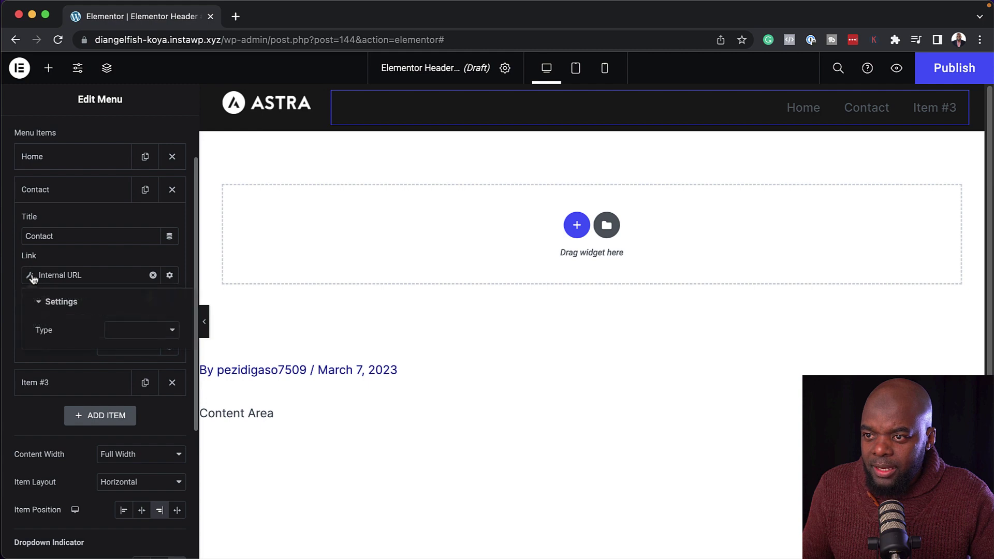
left_click(148, 331)
left_click(150, 334)
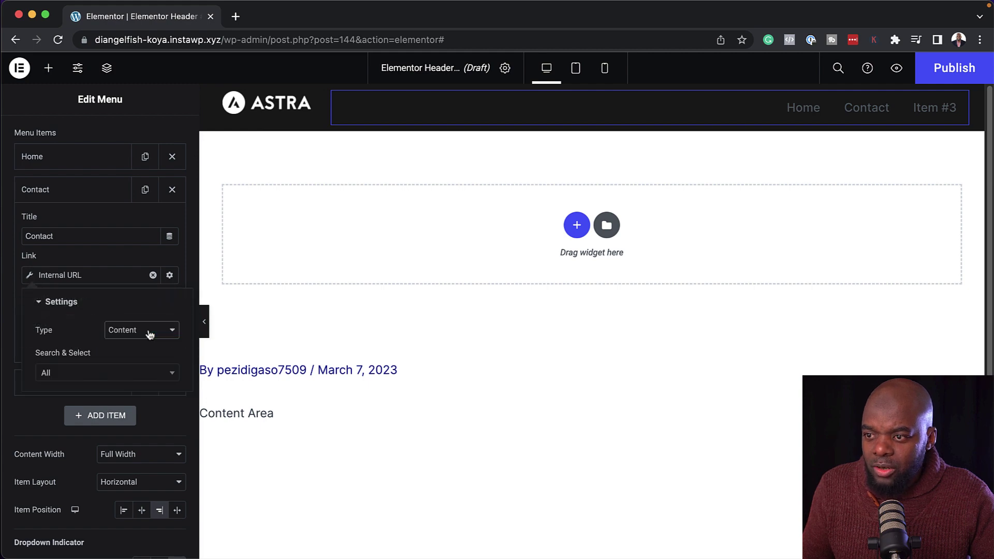
left_click(70, 376)
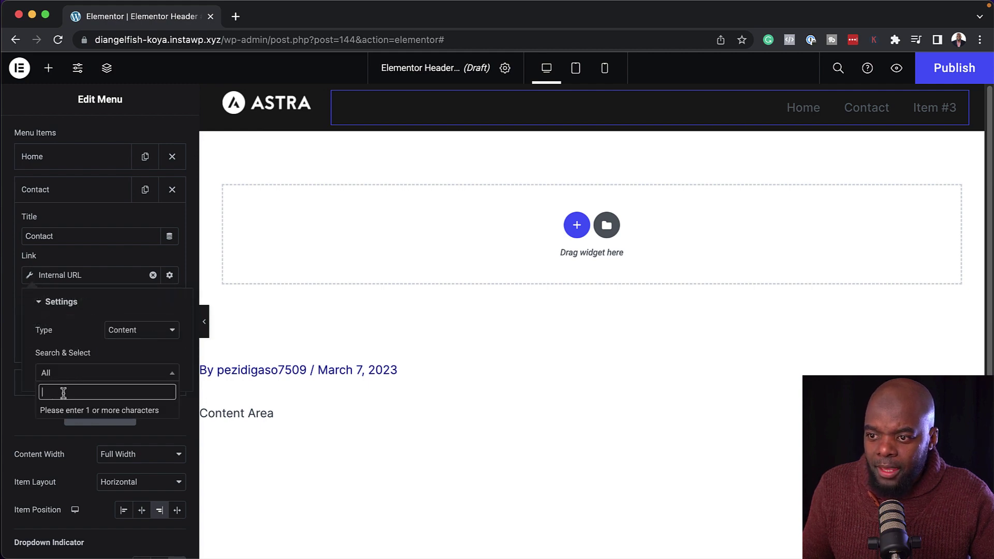
type("cont")
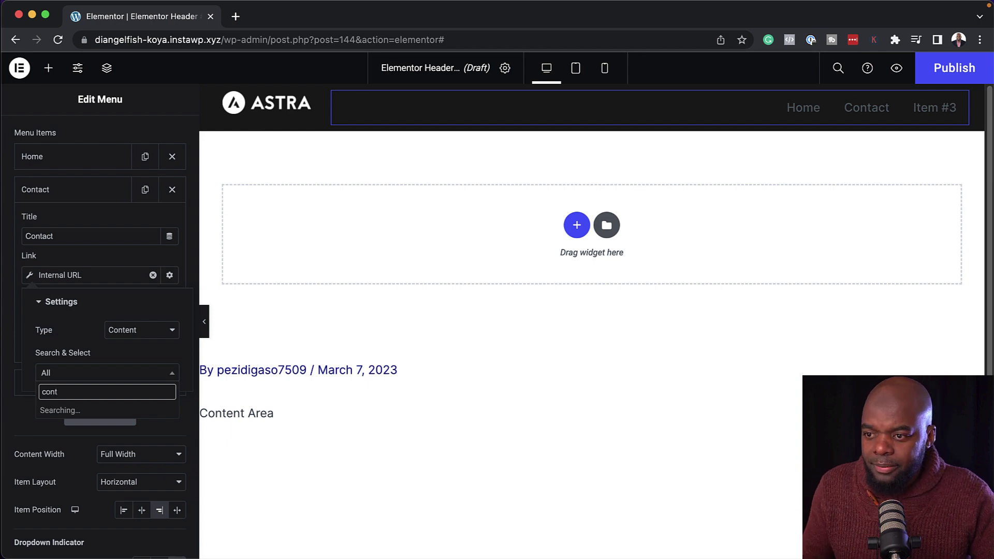
left_click(60, 410)
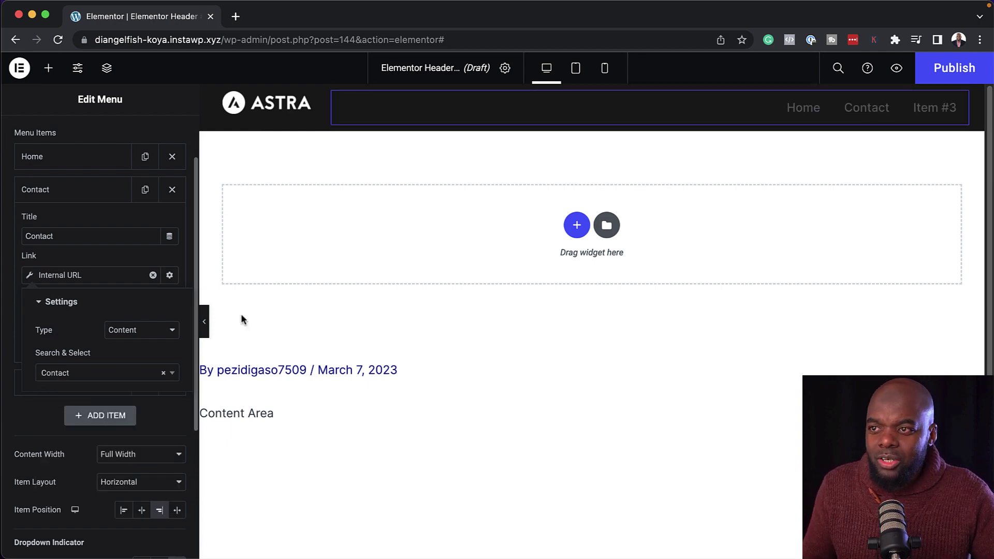
left_click(71, 192)
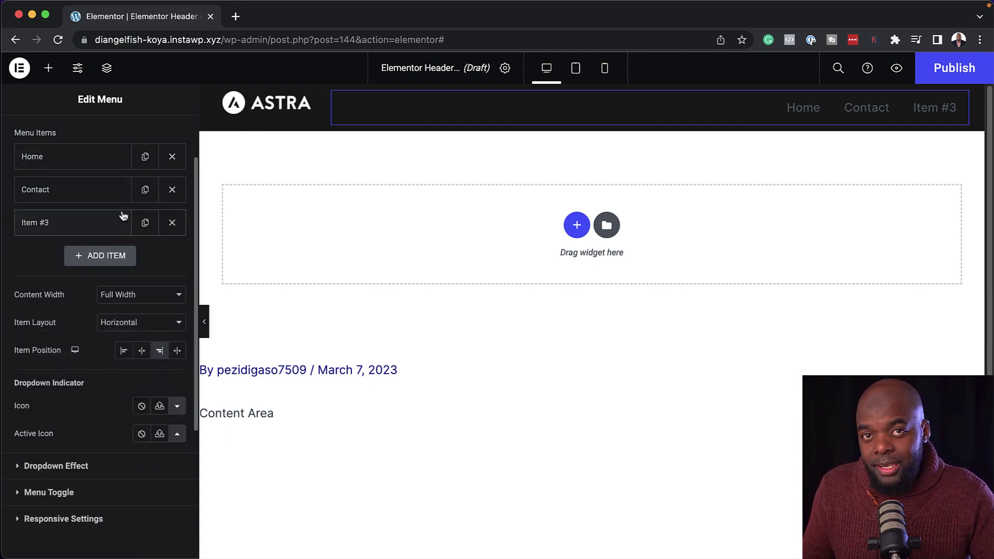
Rename the third menu item to Services, turn on its dropdown content, and collapse the item.
left_click(75, 228)
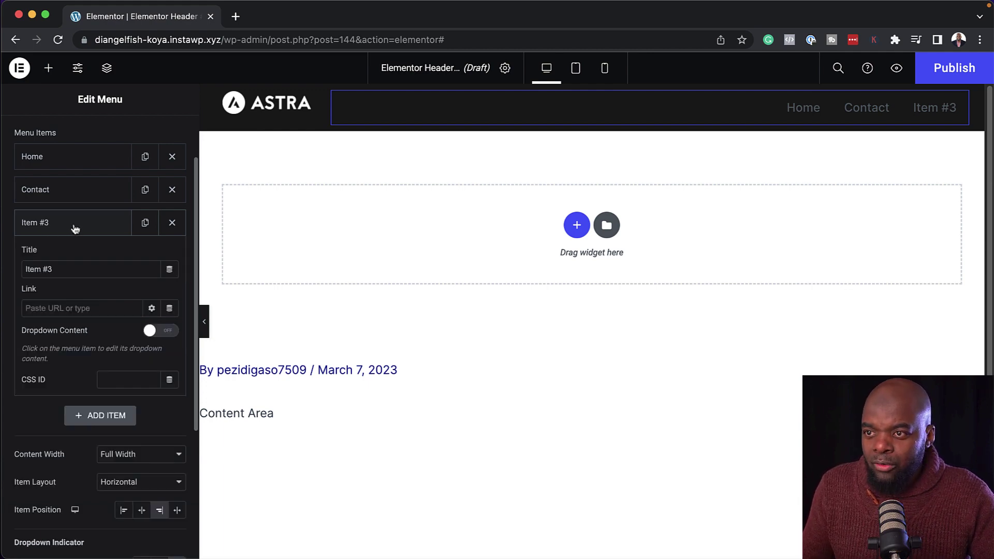
triple_click(56, 269)
type("Services")
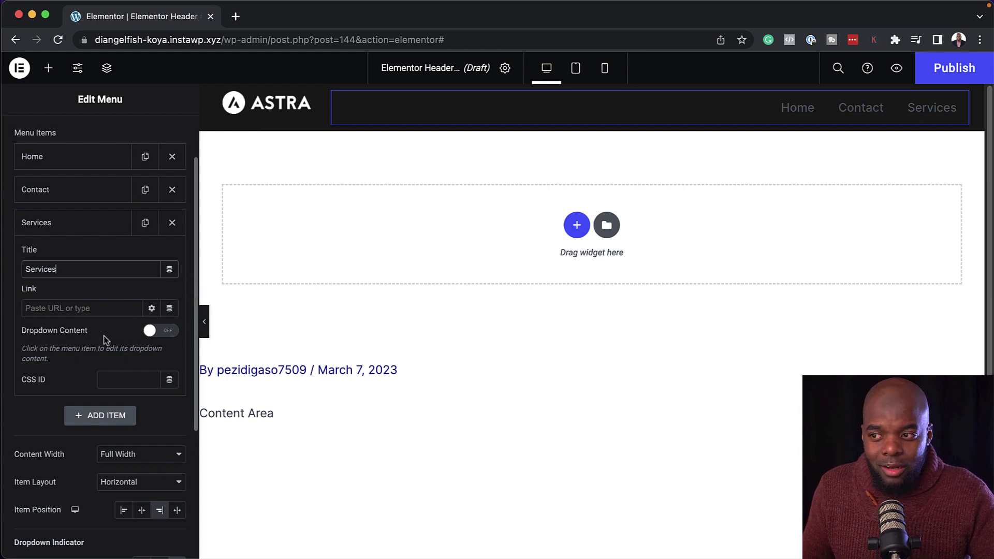
left_click(173, 337)
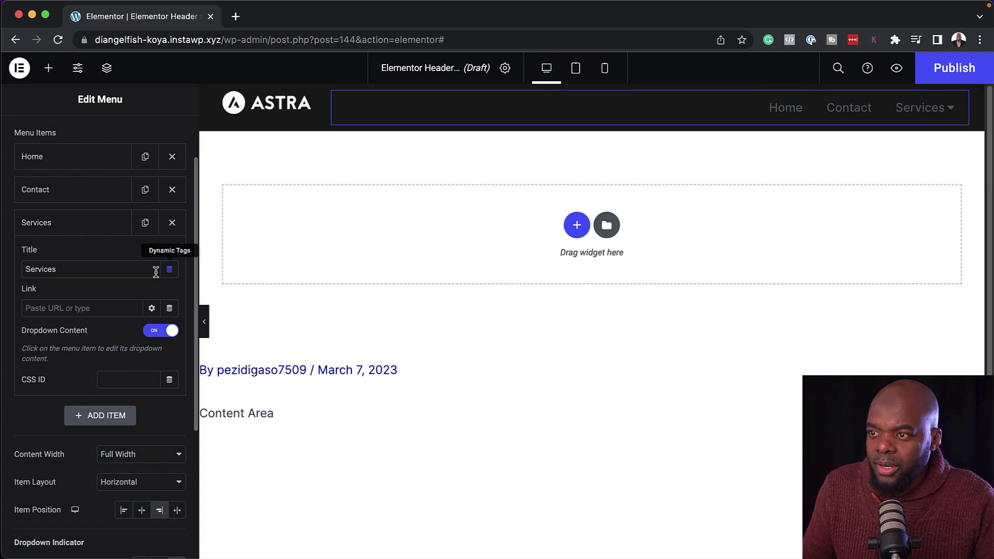
left_click(82, 225)
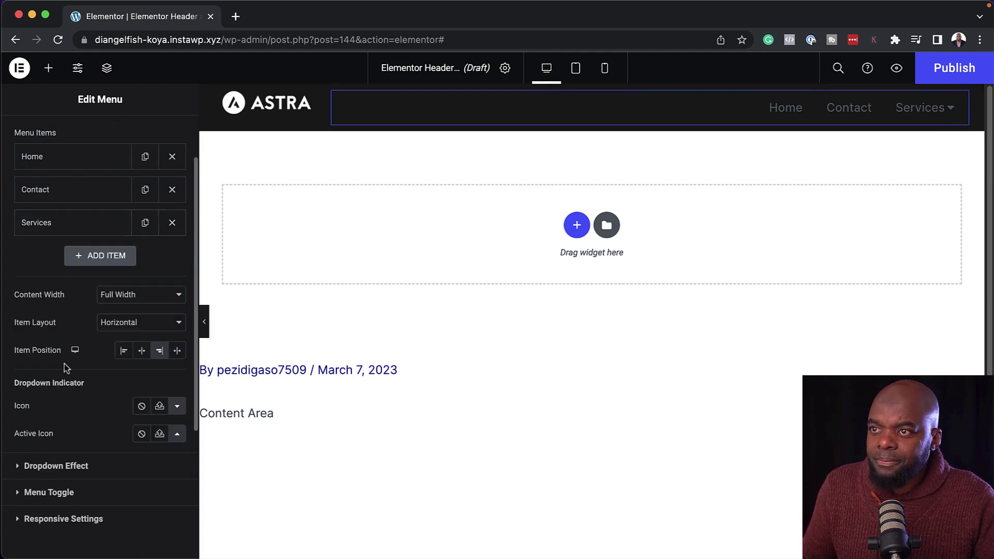
Set the normal text color of the header menu items to light grey #C3C3C3.
scroll(65, 364, "up", 2)
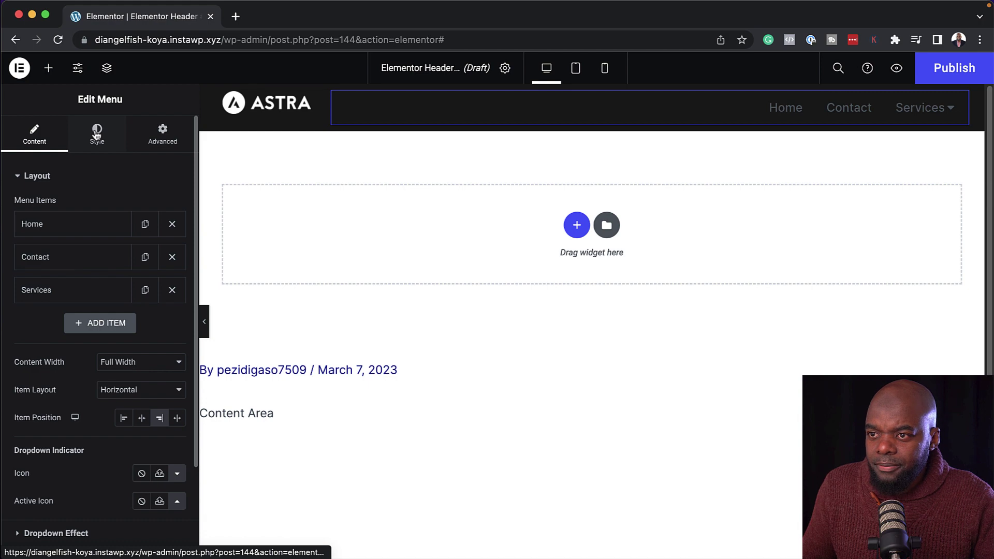
left_click(96, 135)
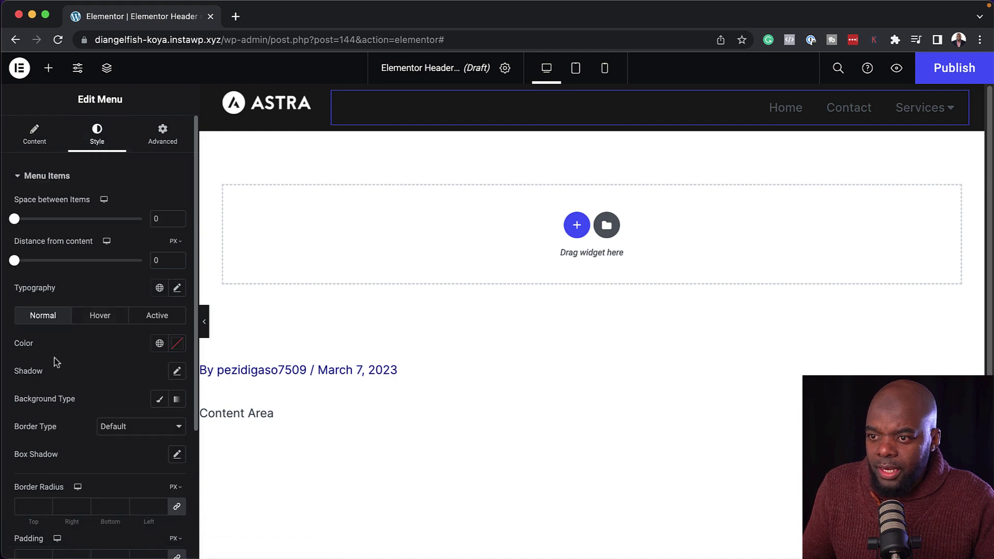
left_click(178, 345)
left_click(46, 234)
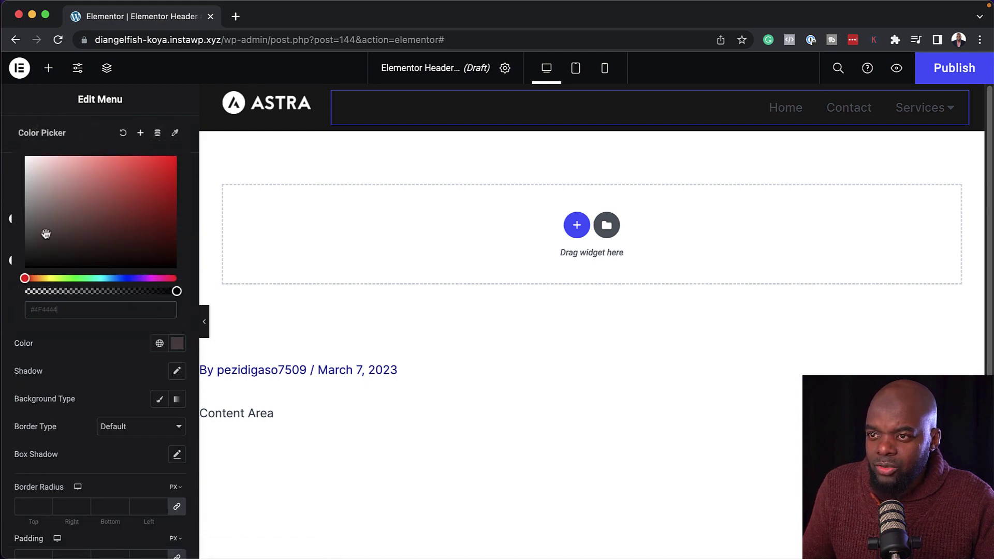
left_click_drag(46, 234, 10, 189)
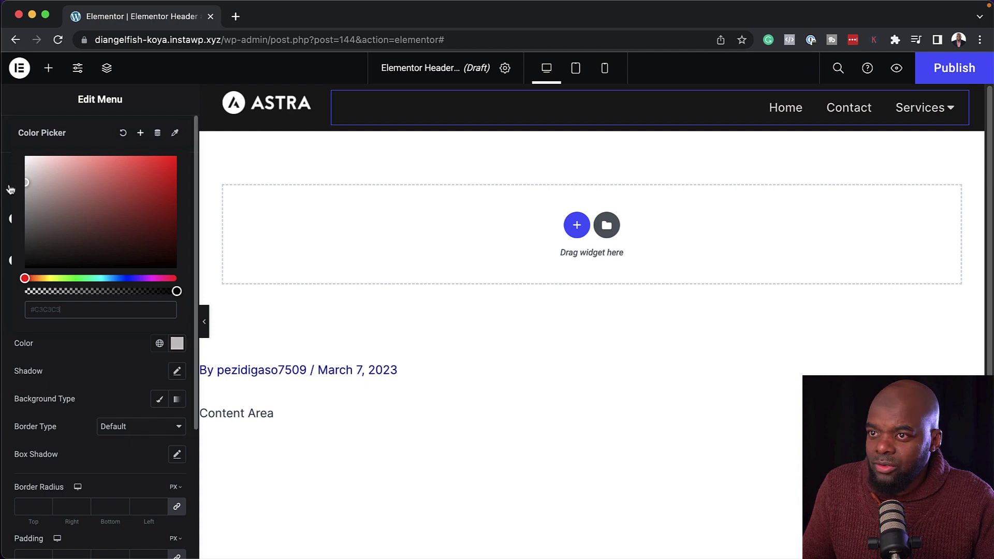
left_click(11, 190)
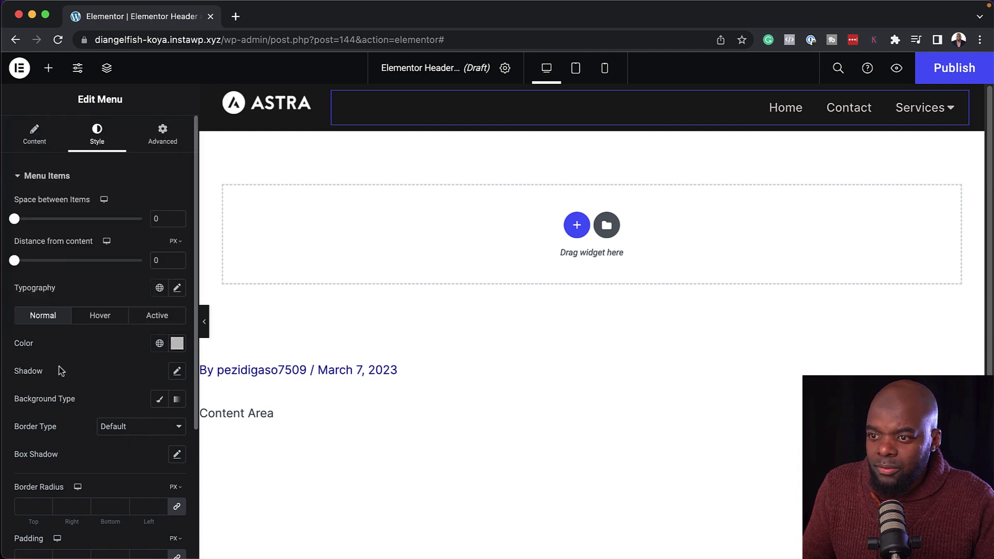
left_click(96, 317)
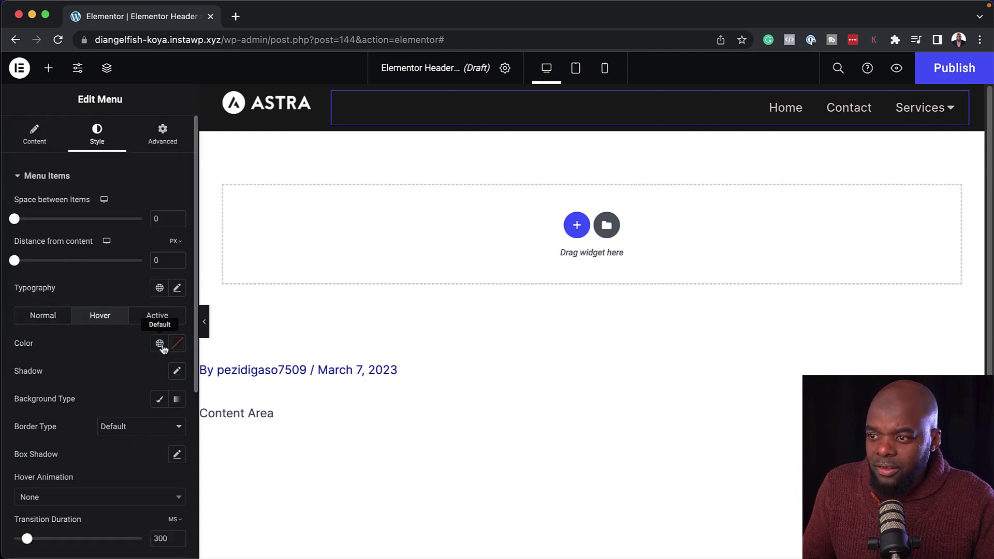
scroll(90, 359, "down", 3)
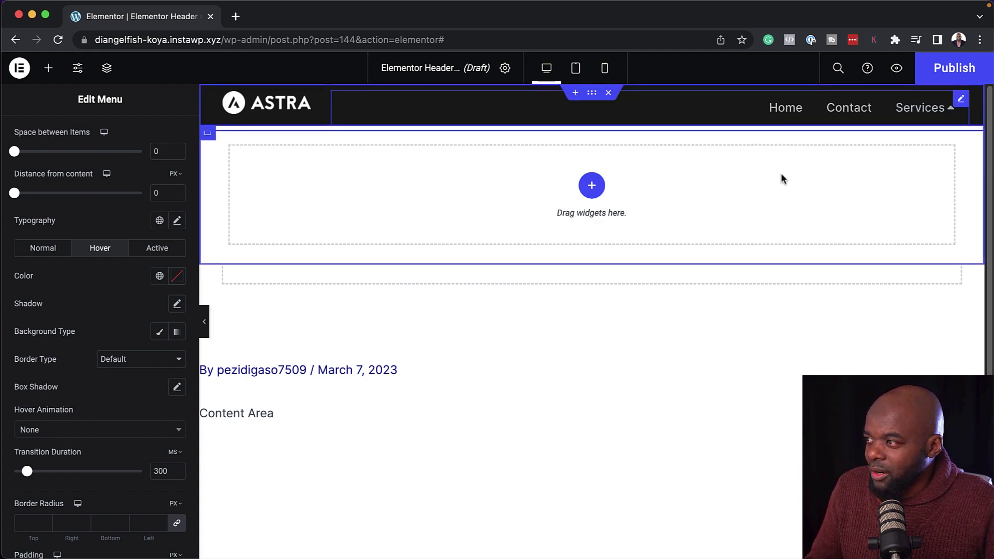
Add a structure of two equal columns to the Services dropdown and place a Video widget in its first column.
left_click(592, 186)
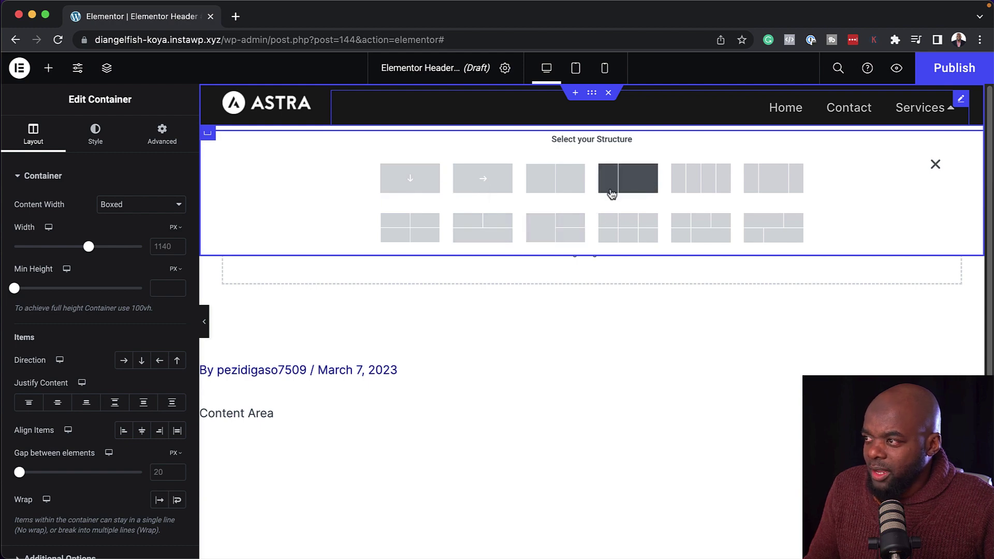
left_click(575, 188)
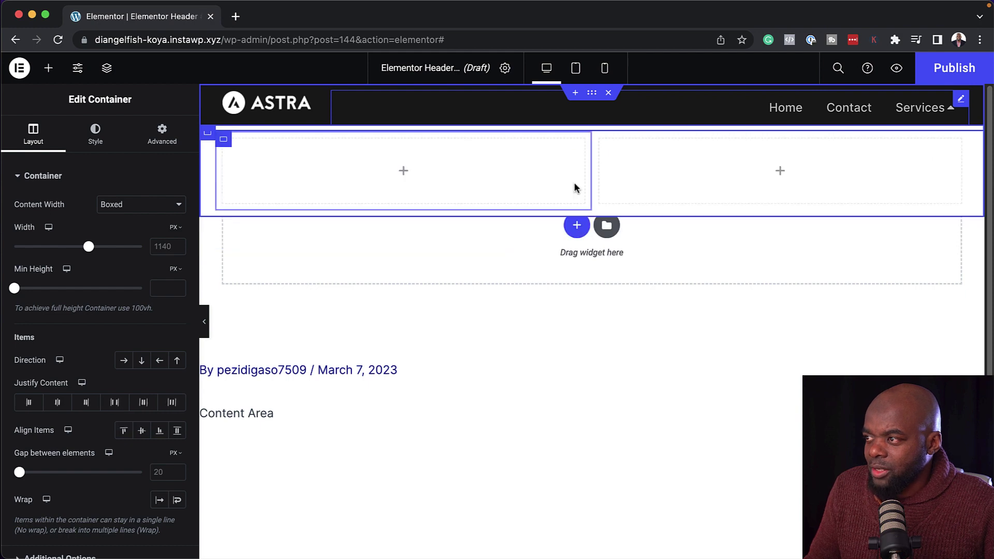
left_click(404, 173)
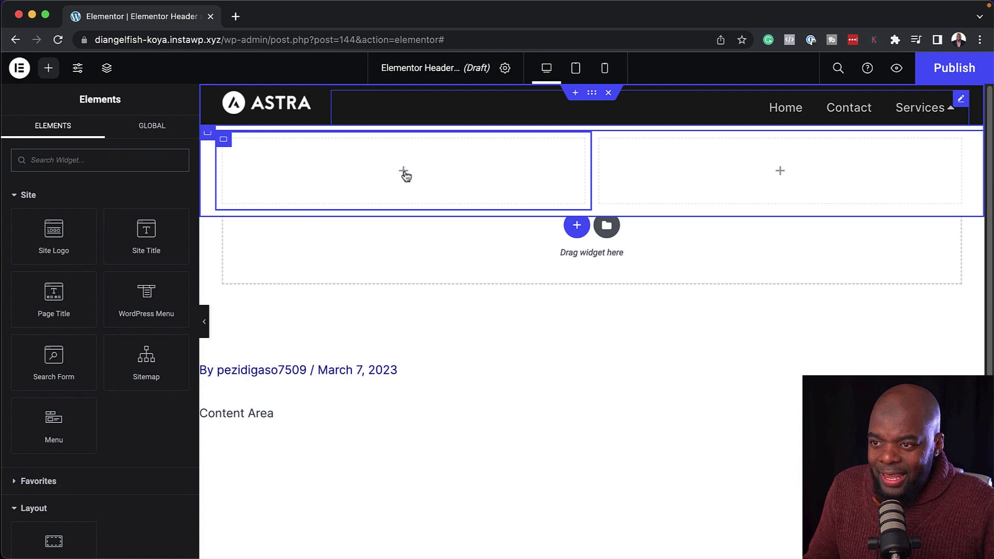
type("video")
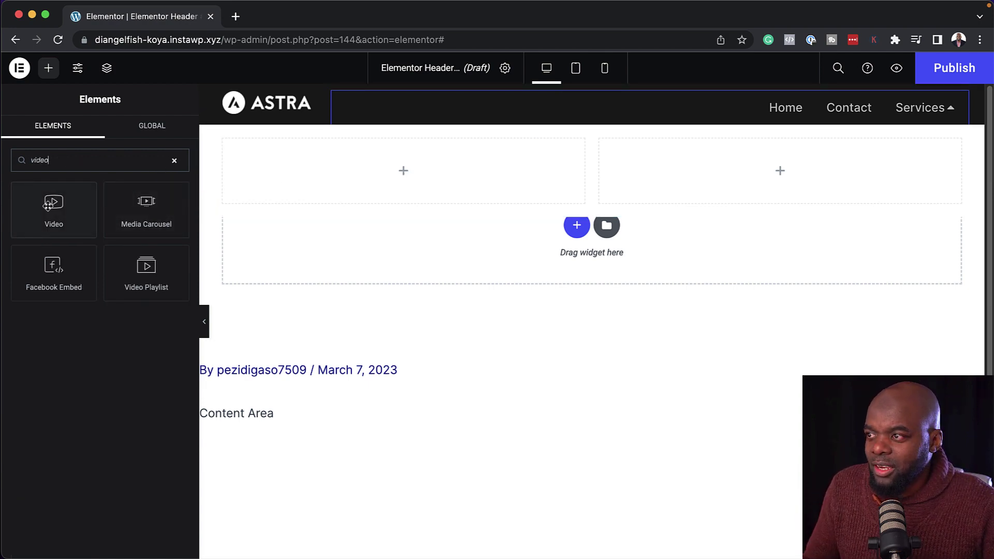
left_click_drag(48, 206, 342, 176)
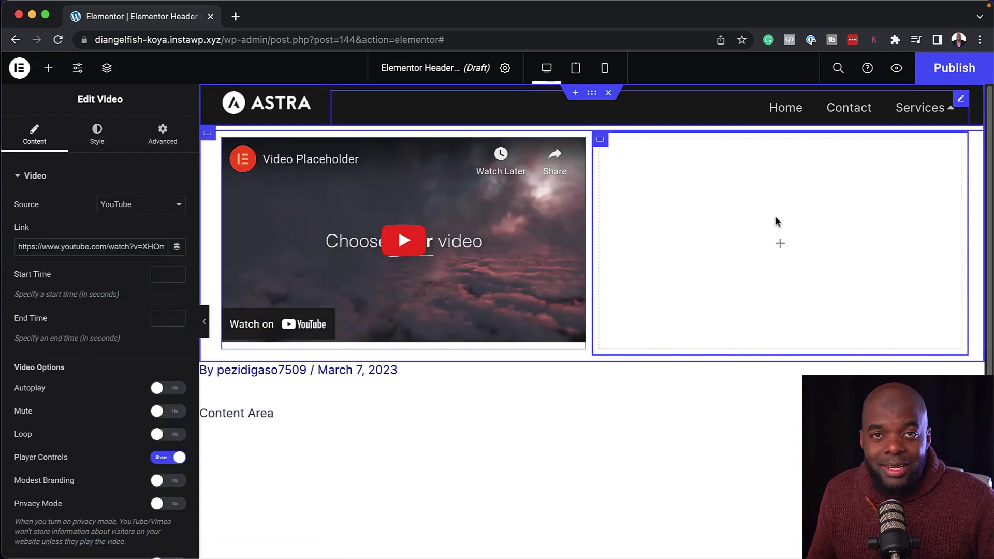
Place a WordPress Menu widget in the dropdown's empty second column and choose Primary (2) as its menu.
left_click(48, 69)
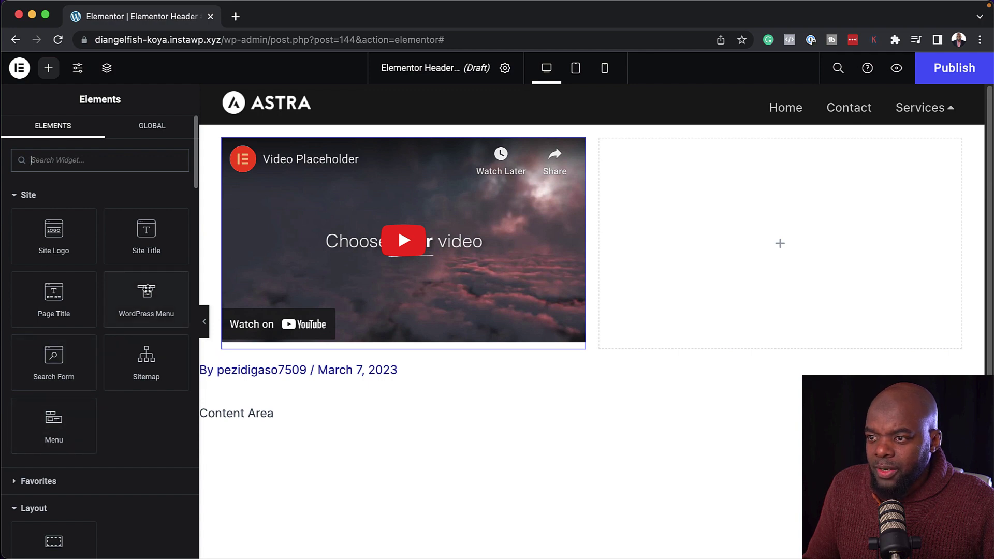
left_click_drag(155, 317, 803, 213)
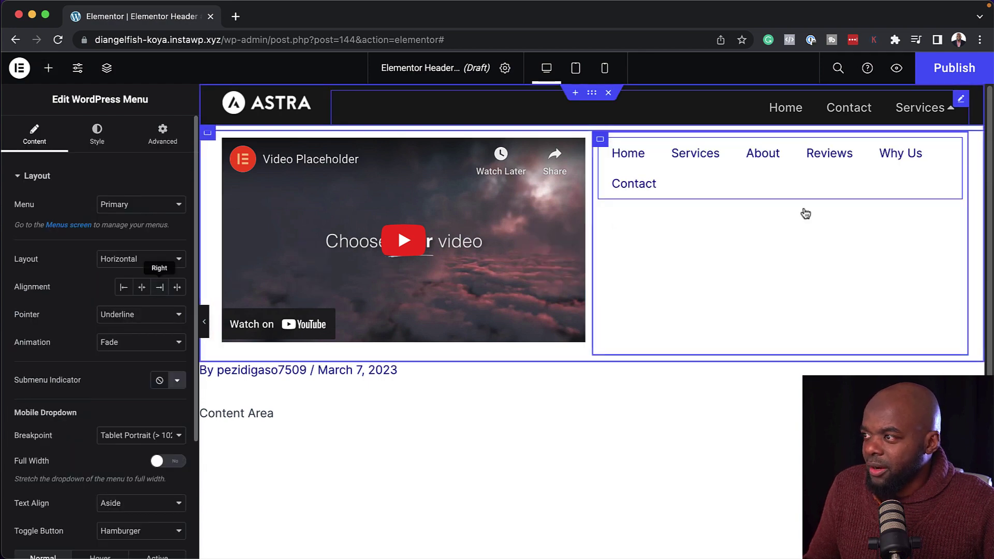
left_click(155, 207)
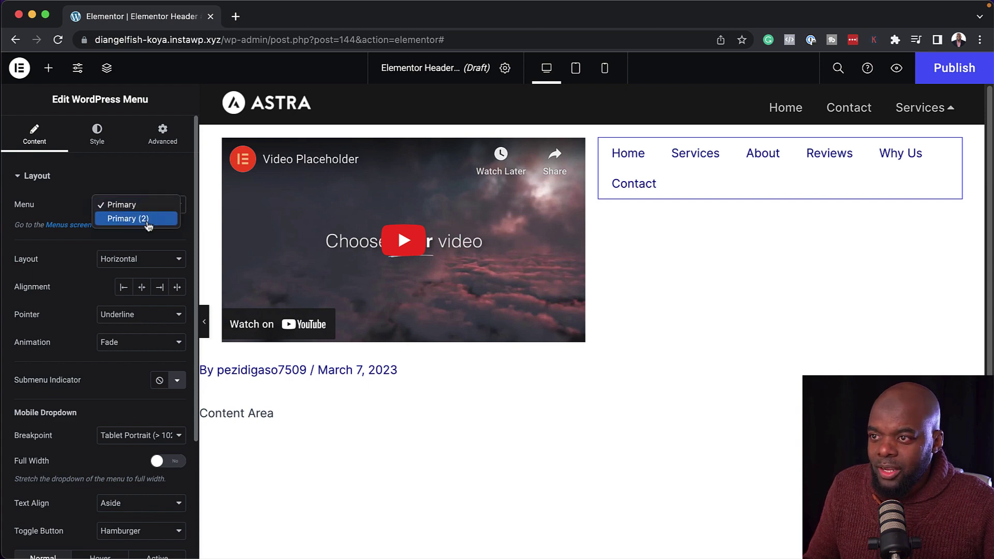
left_click(147, 219)
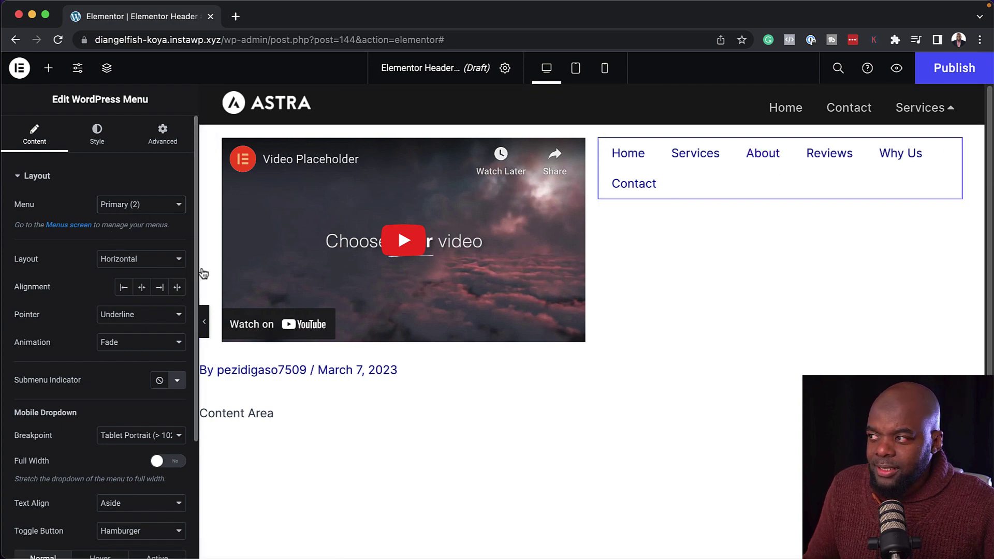
Change the layout of the WordPress Menu in the dropdown to Vertical.
left_click(97, 132)
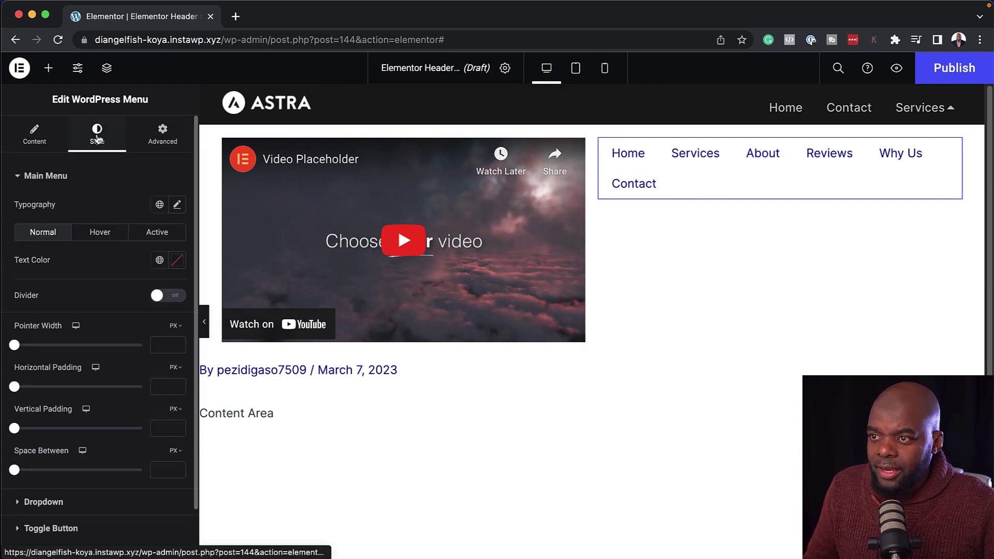
scroll(131, 247, "down", 2)
scroll(131, 247, "up", 2)
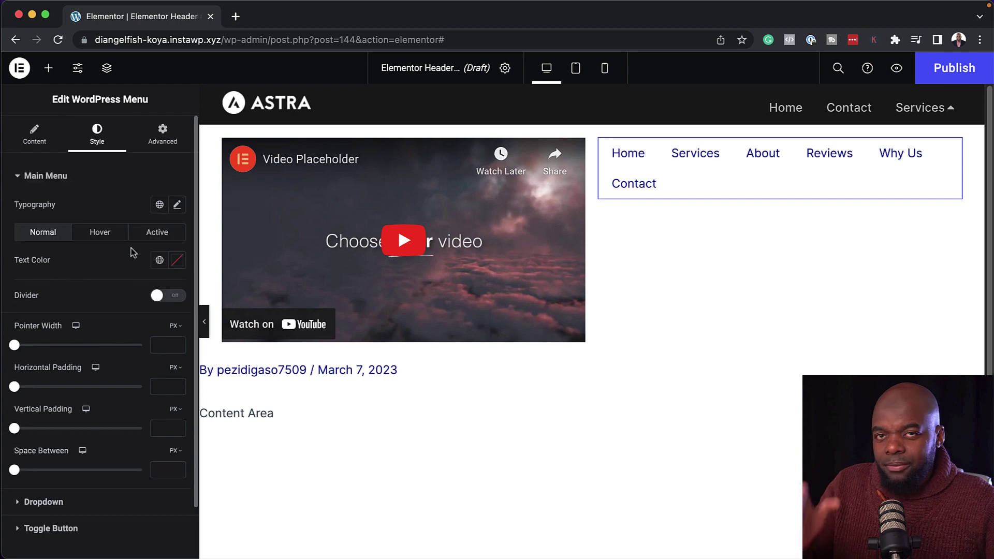
left_click(35, 134)
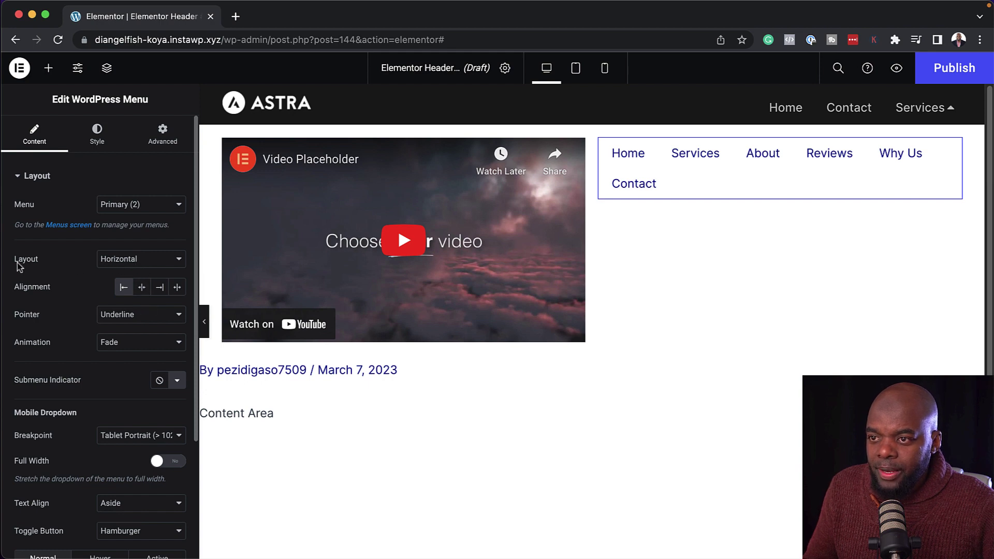
left_click(128, 265)
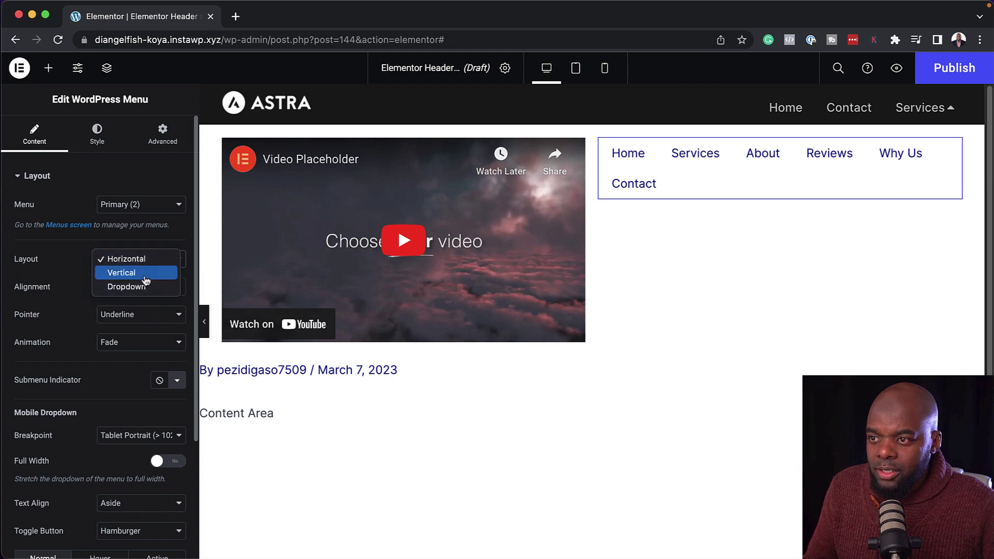
left_click(144, 277)
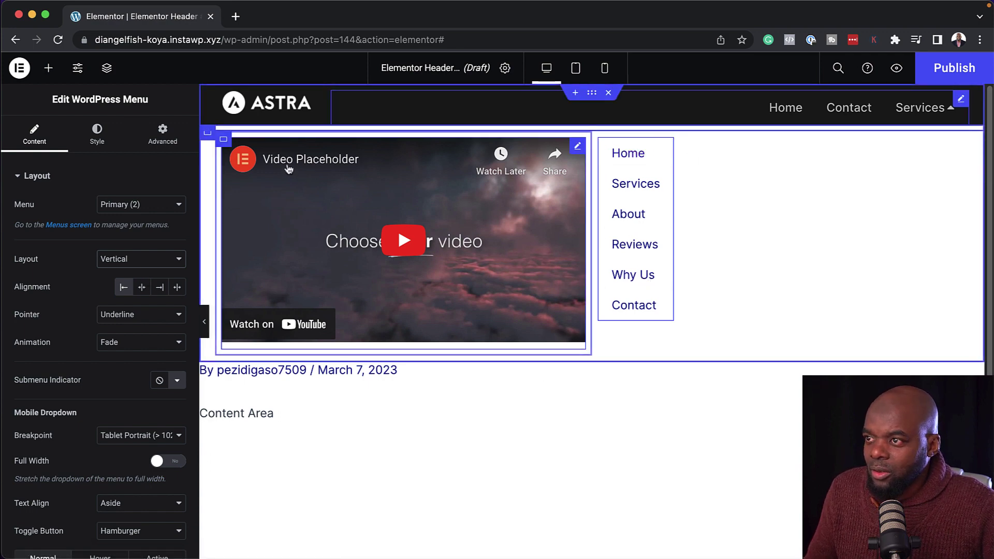
Give the outer container of the Services dropdown a classic background in dark grey #2D2D2D.
left_click(223, 139)
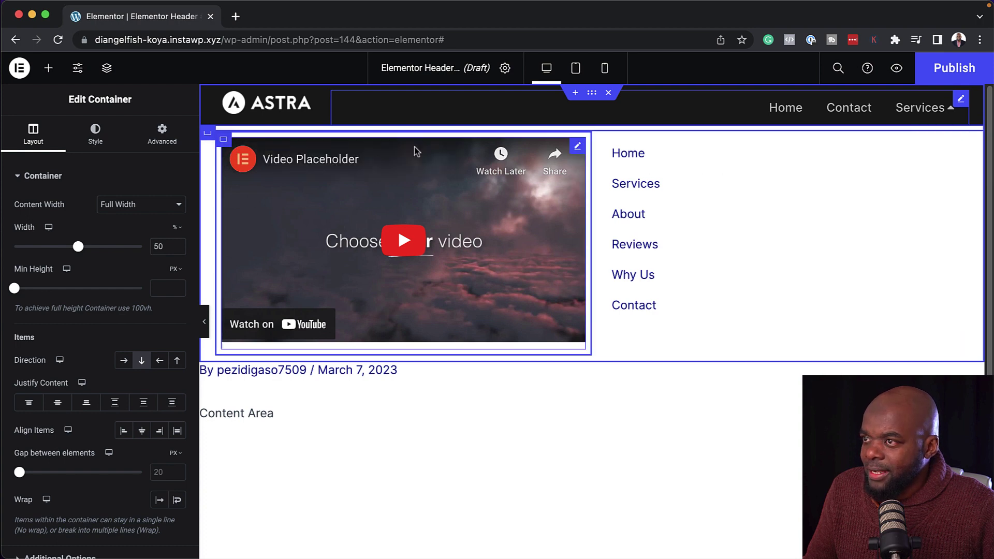
left_click(209, 135)
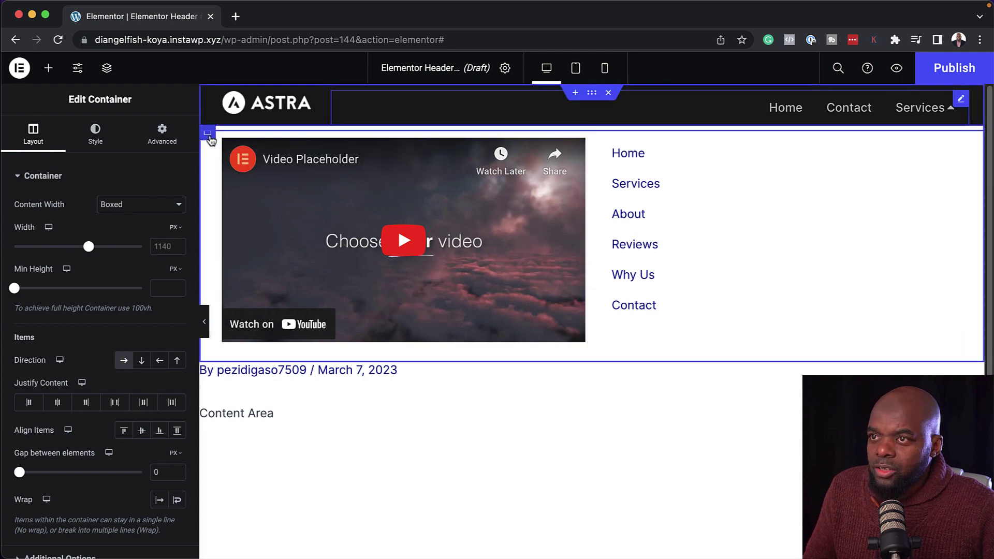
left_click(99, 143)
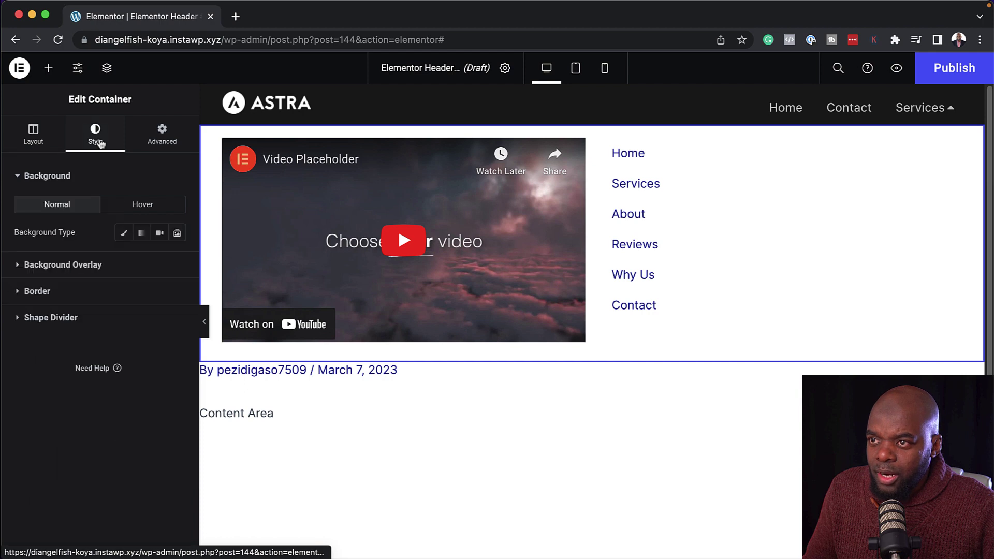
left_click(124, 233)
left_click(177, 265)
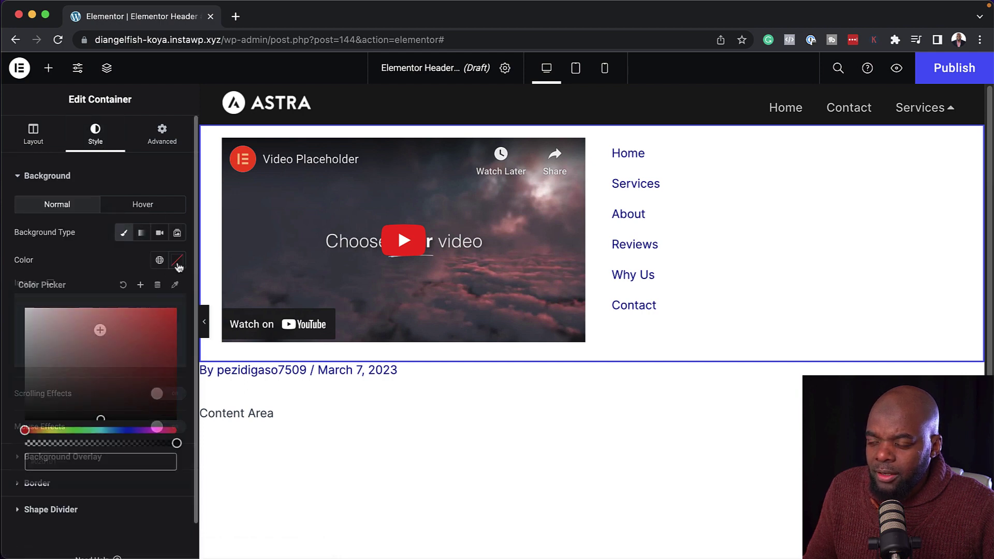
left_click(33, 386)
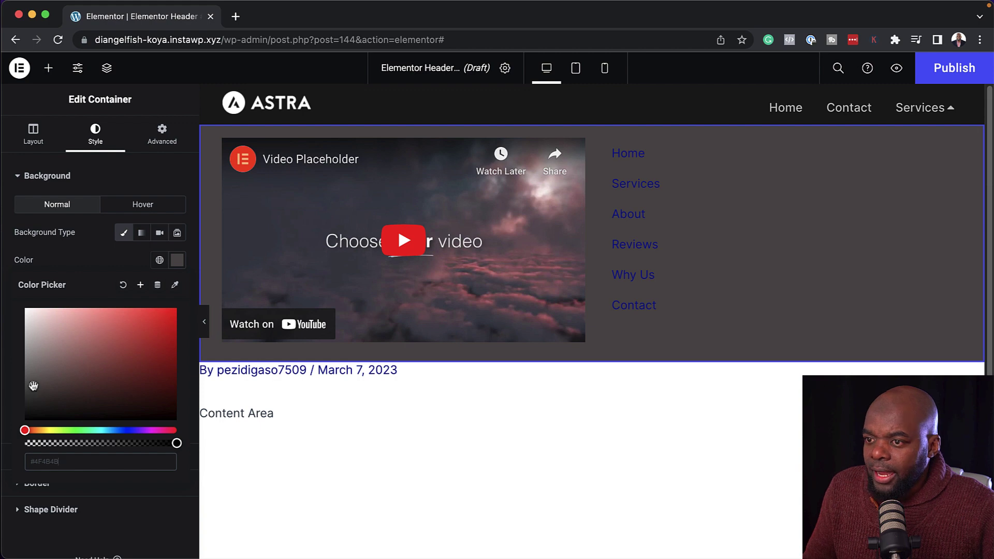
left_click(25, 404)
left_click_drag(21, 405, 12, 400)
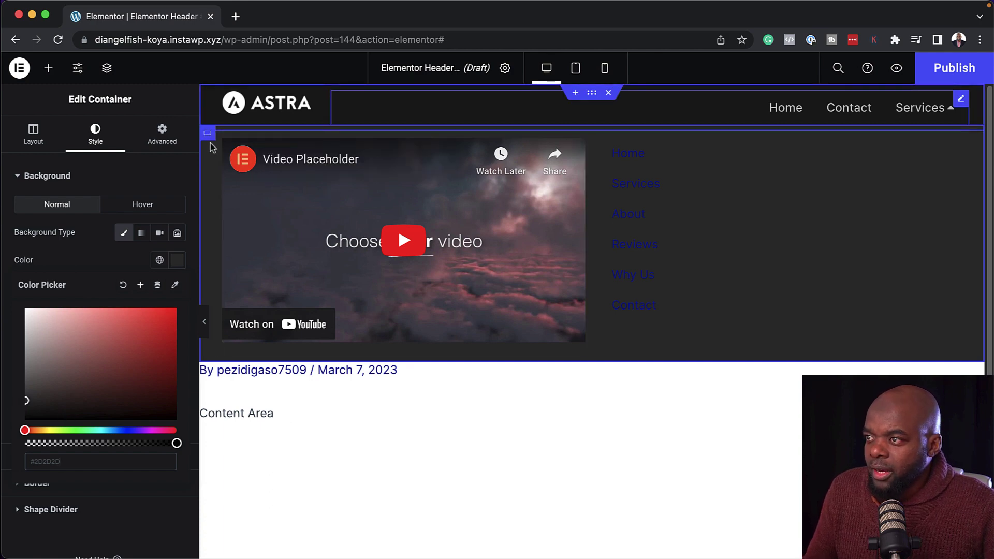
Set the normal text color of the vertical WordPress Menu in the dropdown to light grey #DBDBDB.
left_click(666, 147)
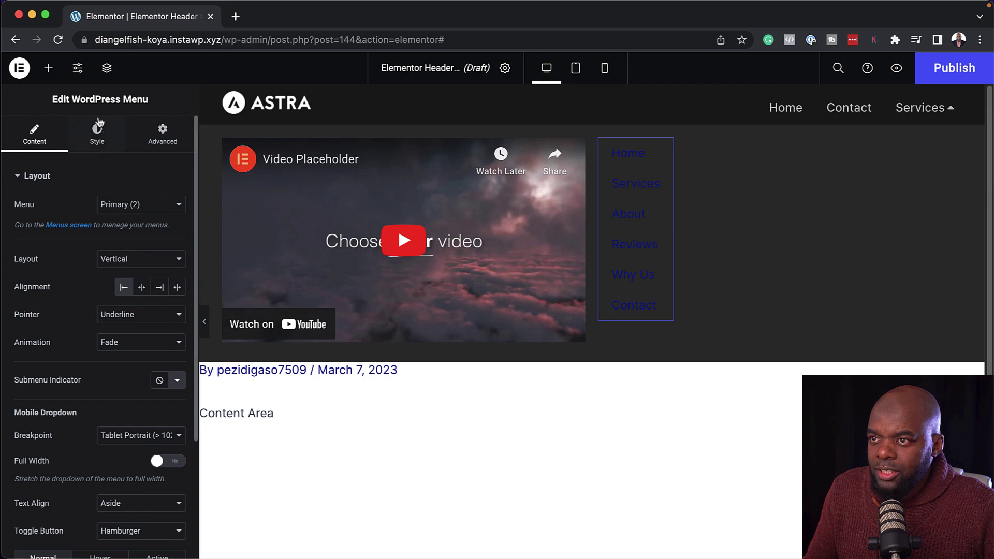
left_click(101, 136)
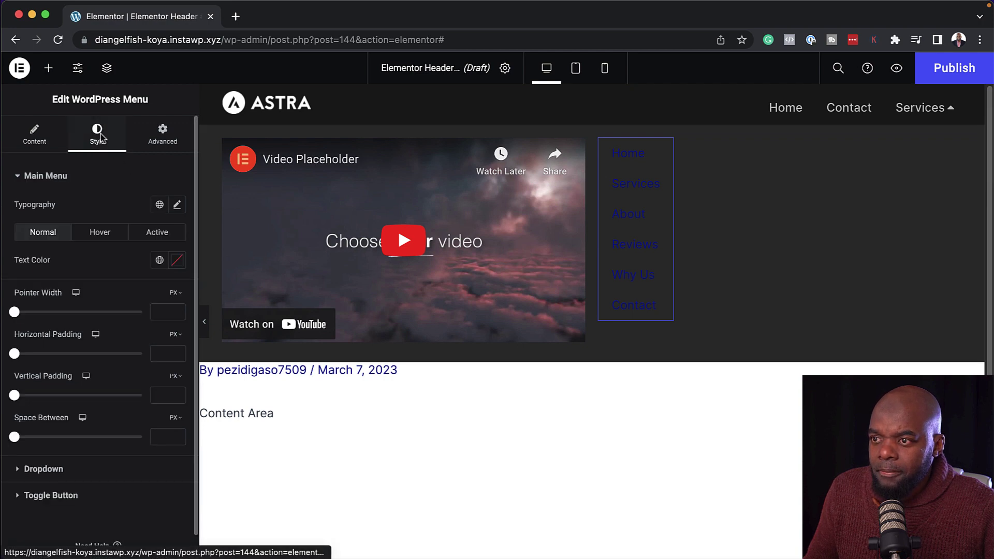
left_click(177, 260)
left_click(34, 385)
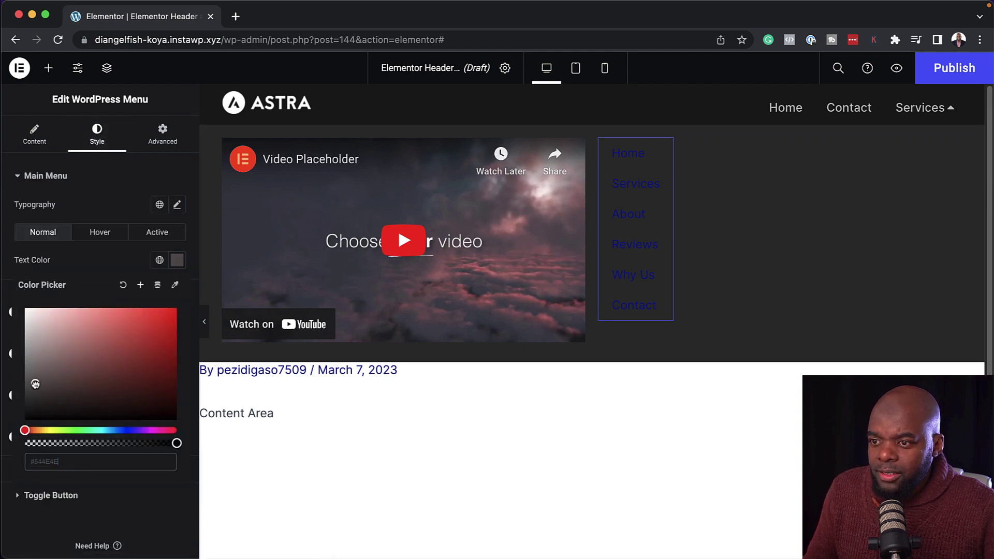
left_click_drag(24, 382, 13, 328)
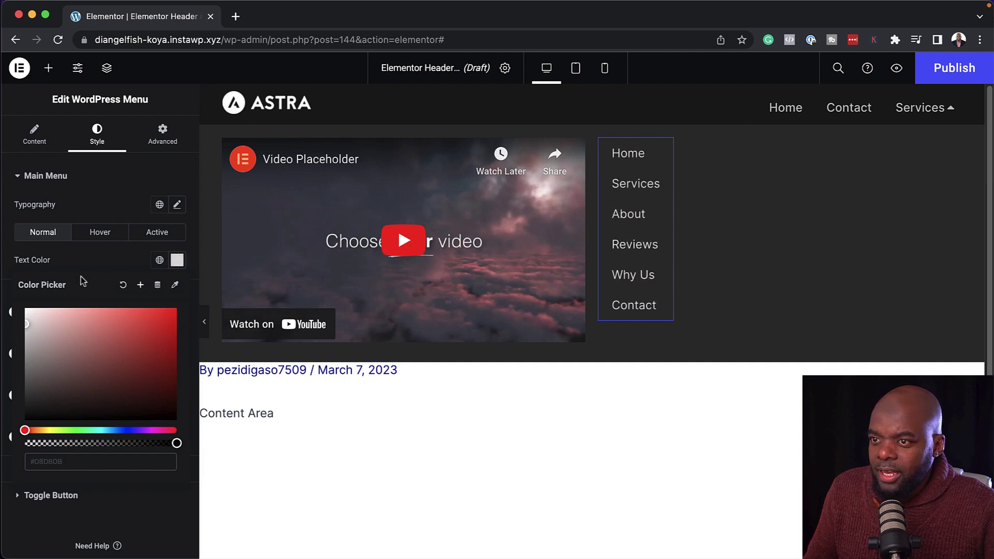
Test closing and reopening the Services dropdown in a full-width view of the header, and save the draft.
left_click(85, 259)
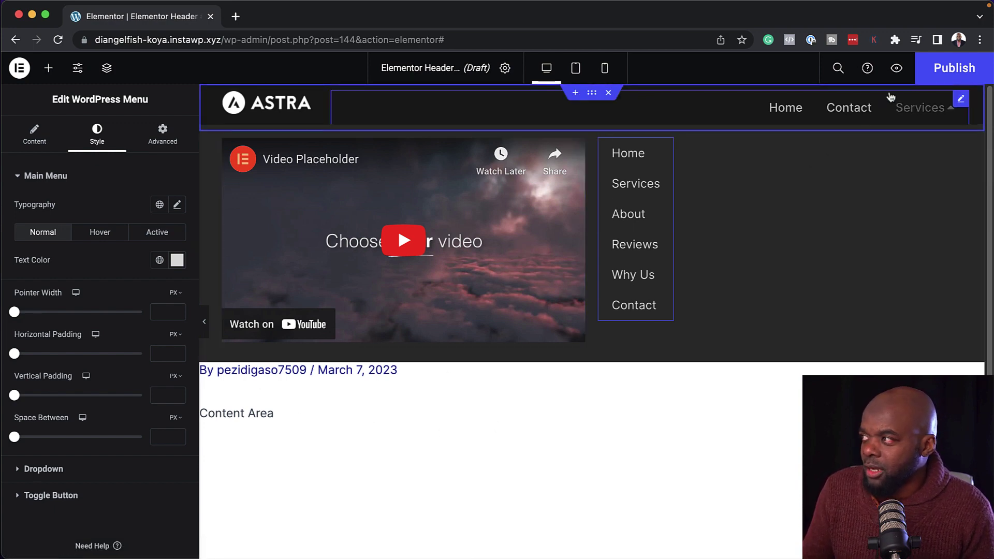
left_click(205, 327)
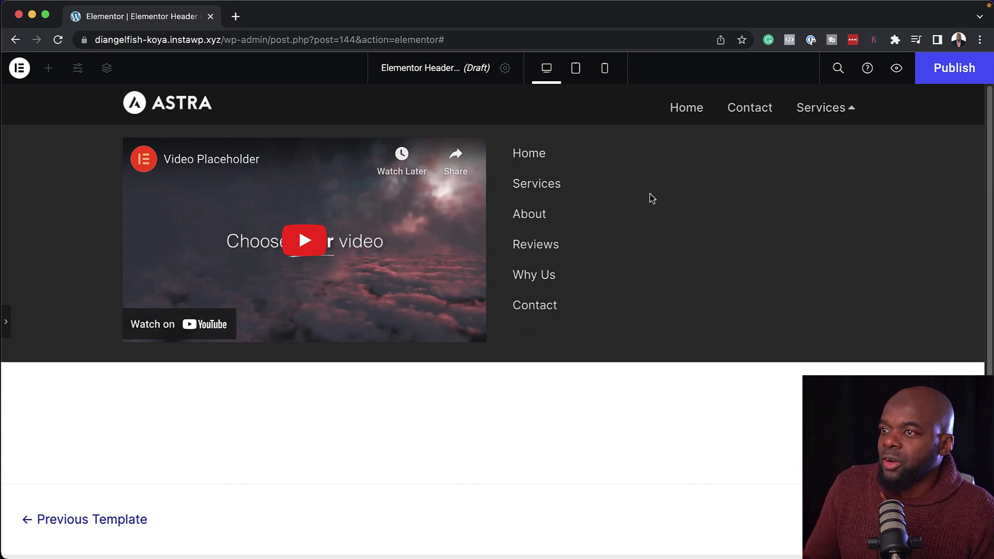
left_click(851, 110)
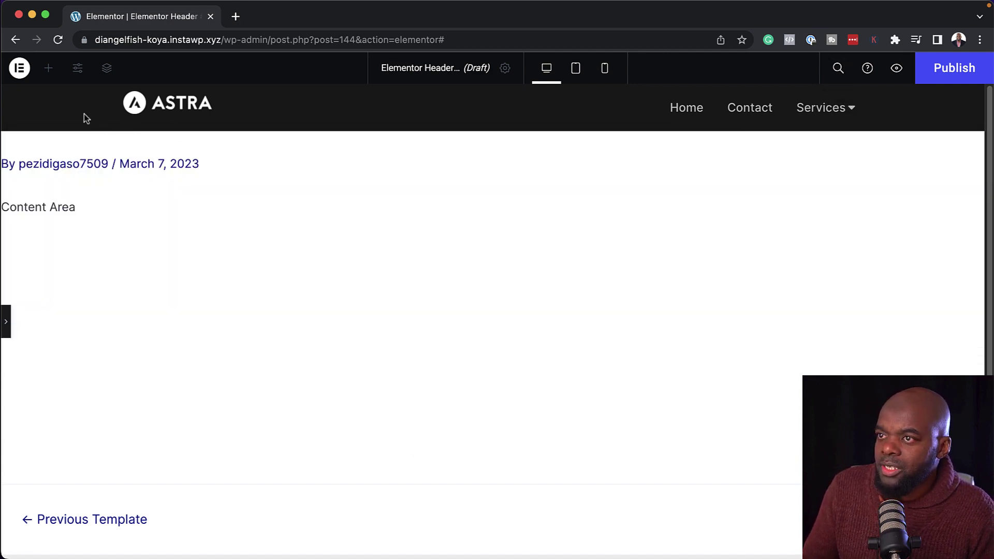
left_click(852, 110)
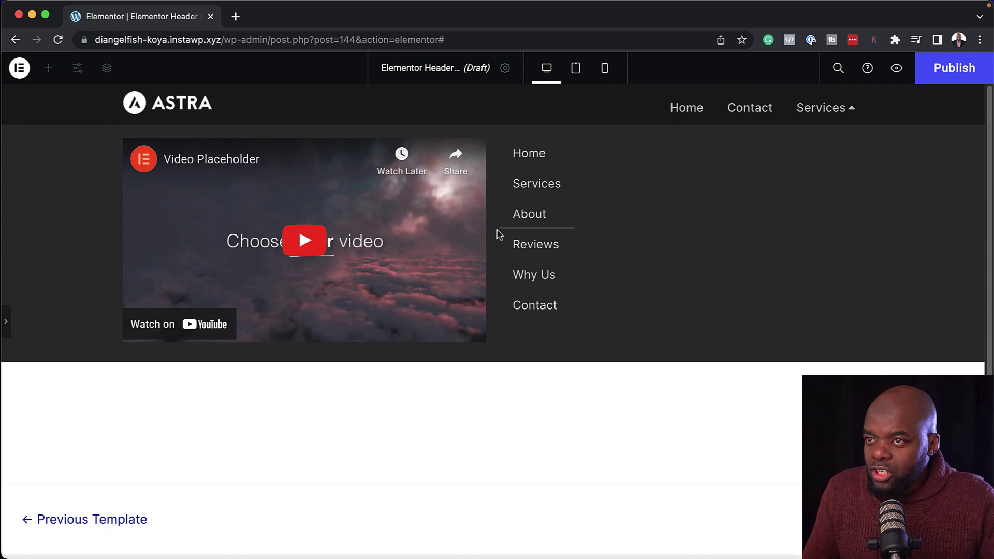
key("super+s")
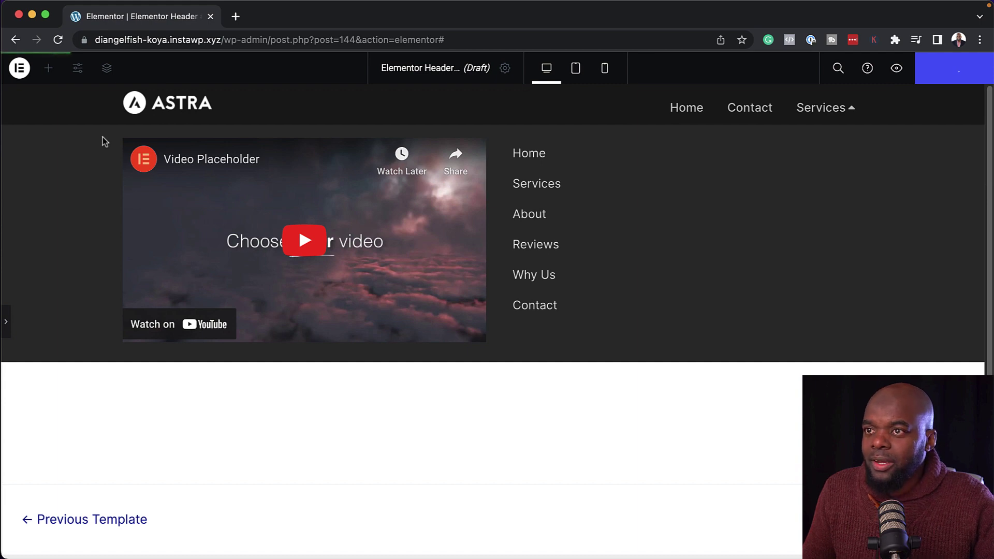
Publish the header template with a display condition that includes the Entire Site.
left_click(7, 325)
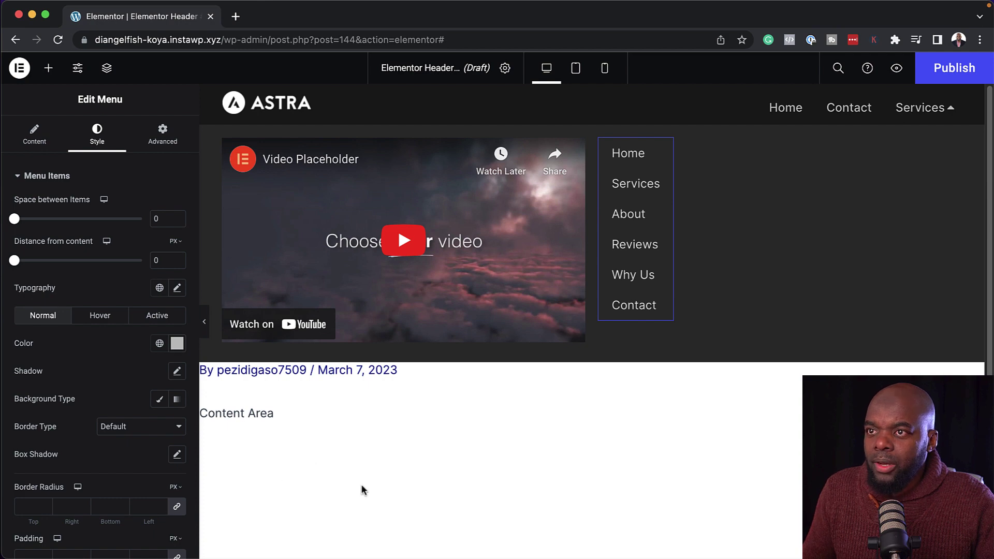
scroll(362, 483, "down", 1)
scroll(362, 486, "down", 5)
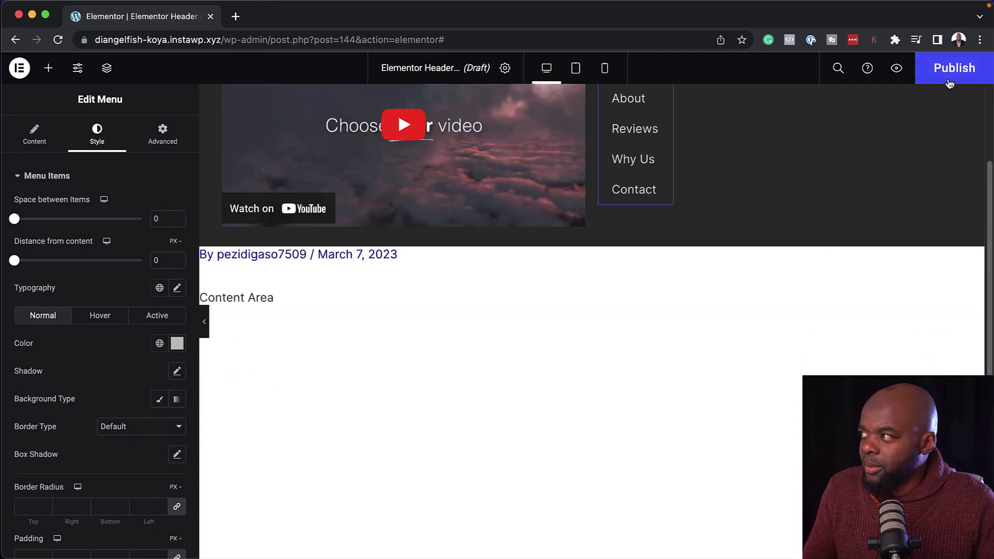
left_click(954, 72)
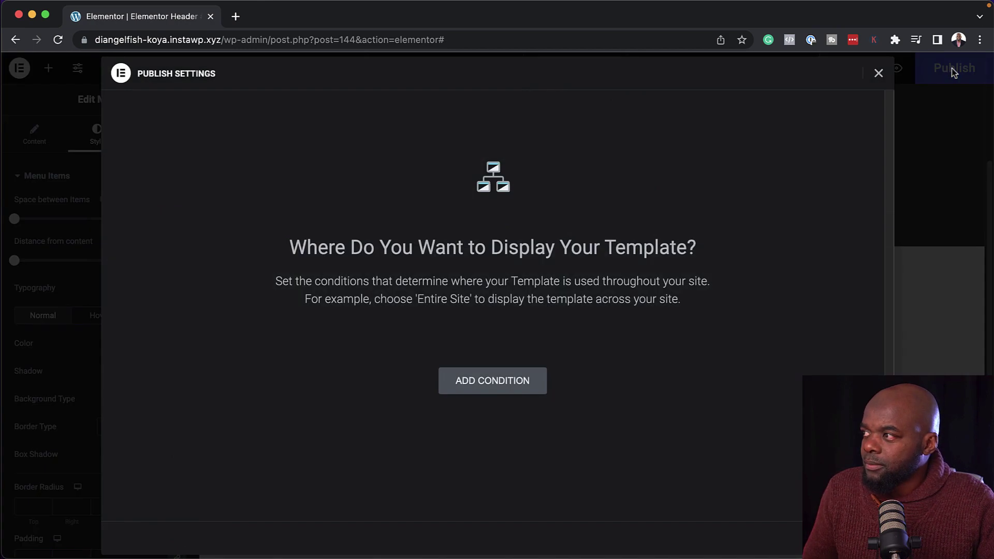
left_click(497, 387)
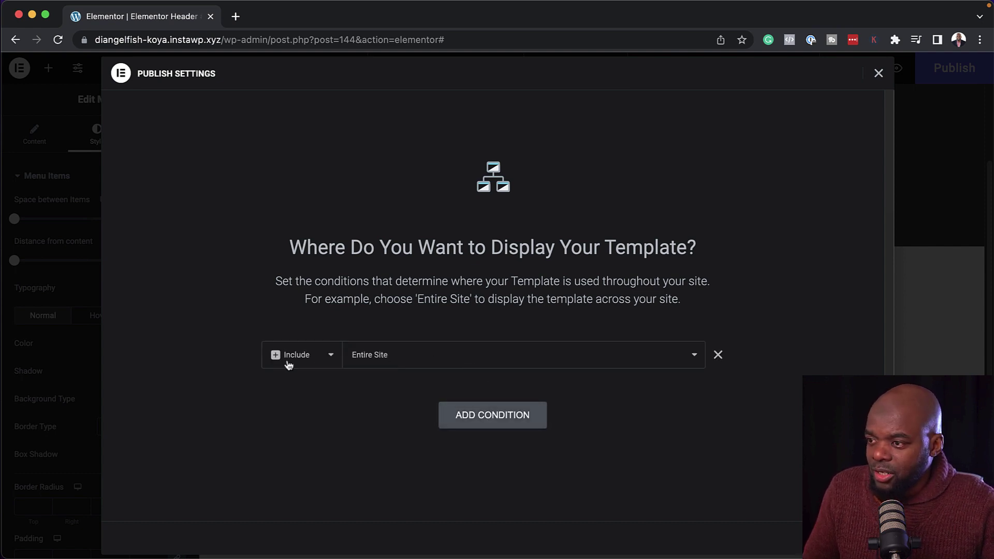
left_click(515, 361)
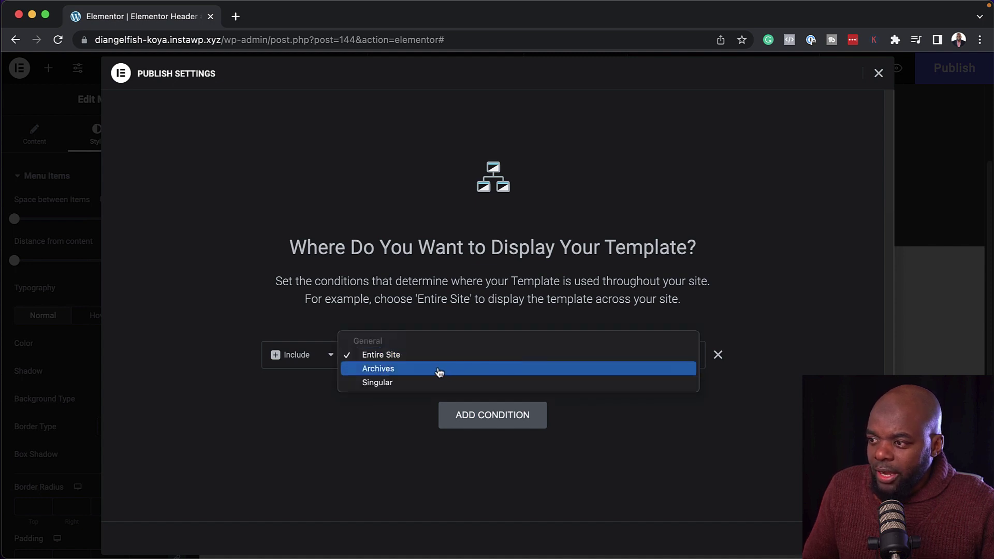
left_click(381, 438)
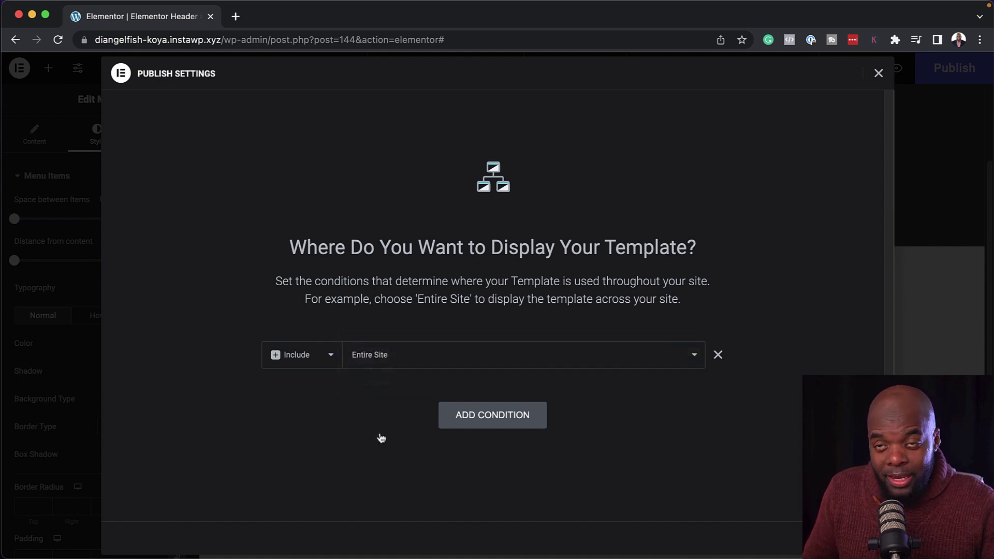
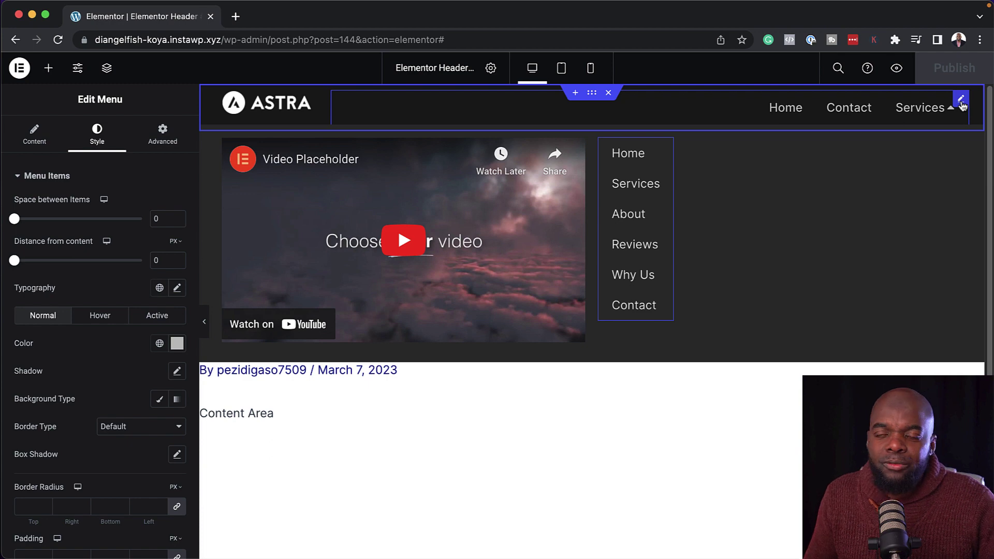
Add a fourth item titled User to the header's Menu widget and enable its dropdown content.
left_click(42, 144)
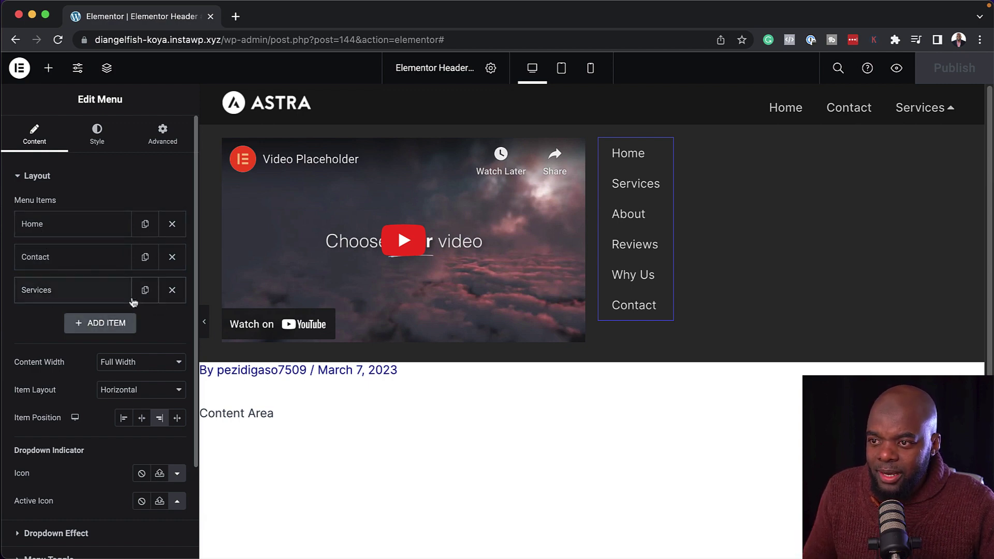
left_click(106, 324)
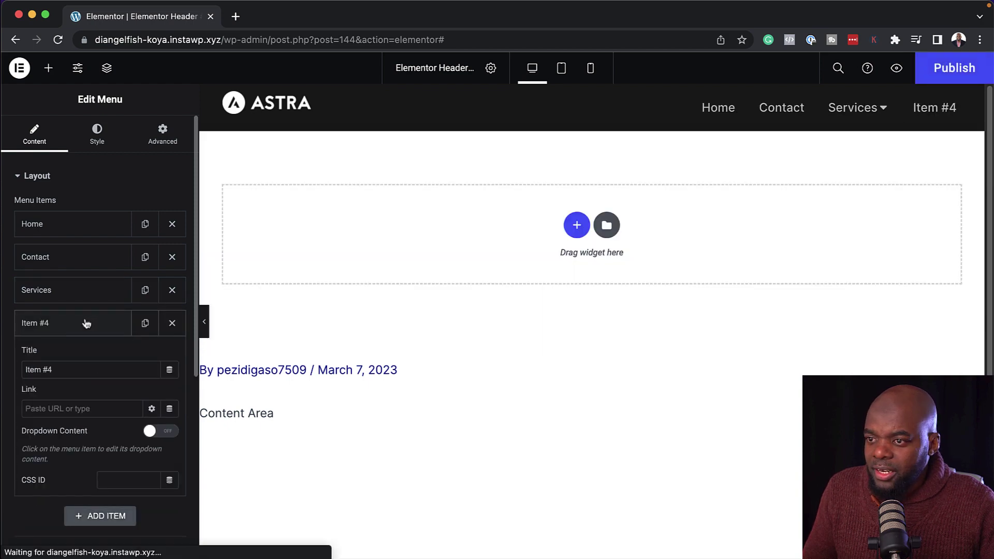
left_click(85, 324)
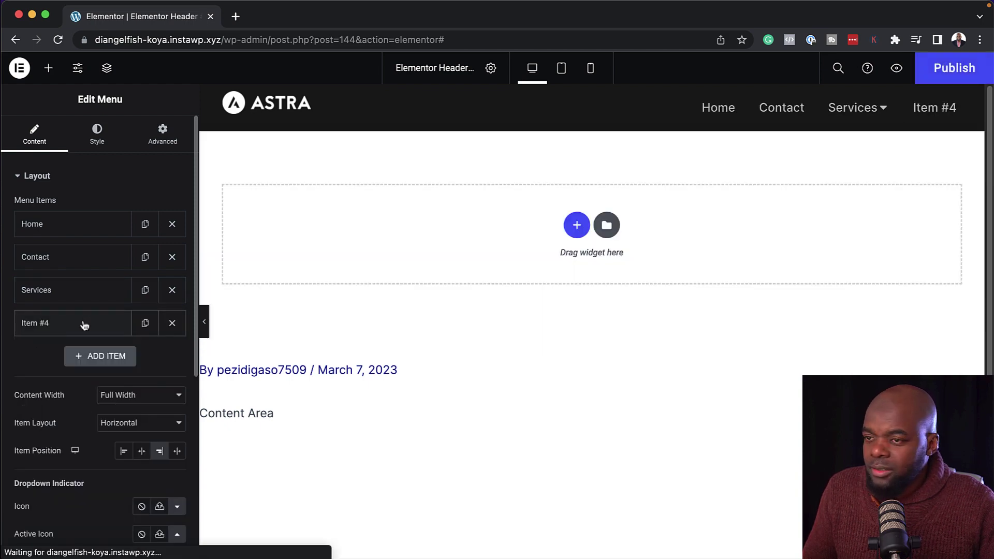
left_click(55, 325)
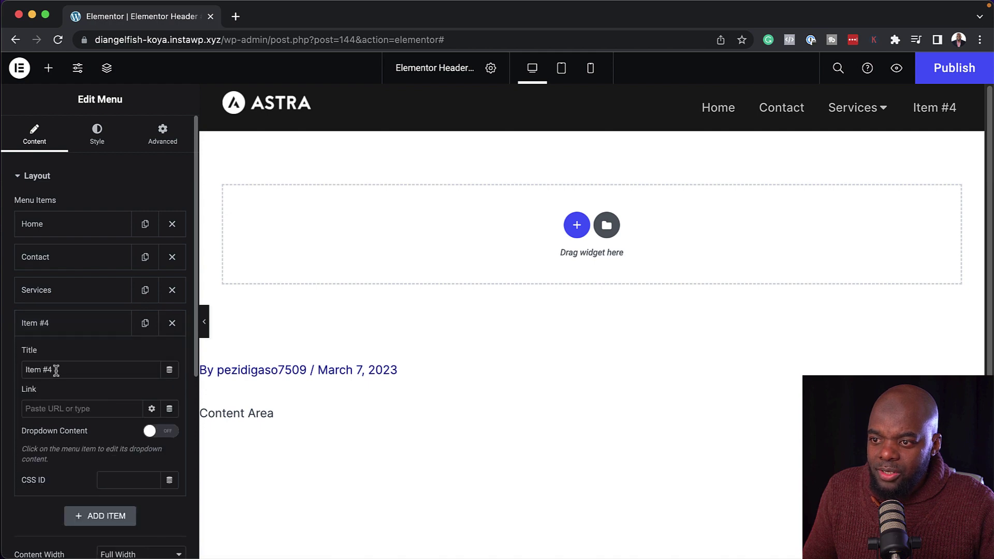
type("User")
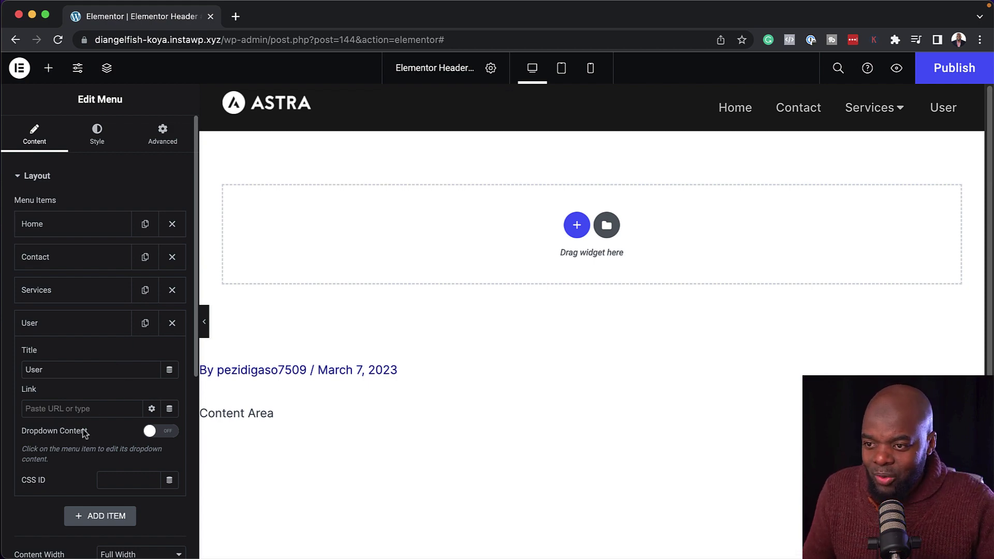
left_click(169, 436)
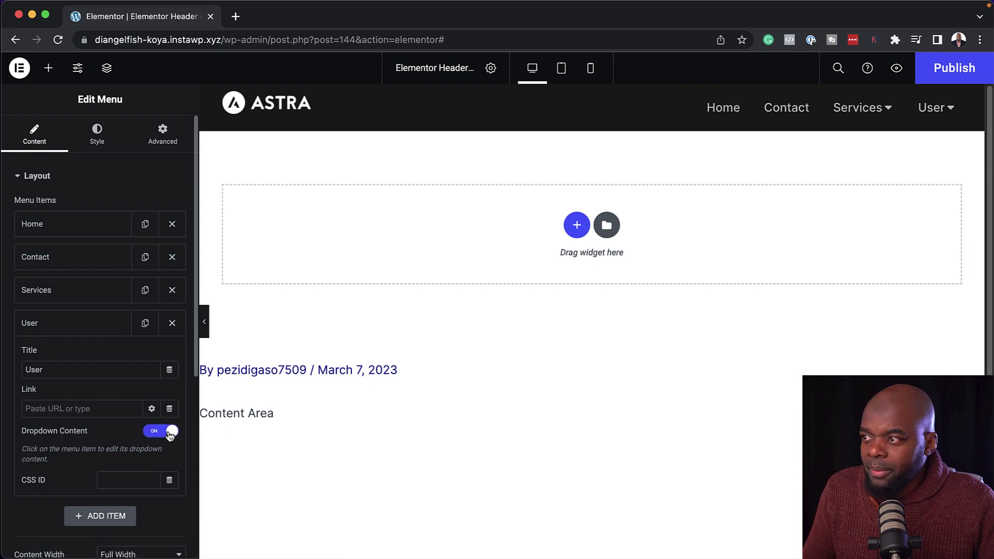
Open the User dropdown and add a single-column container with downward direction directly below the header row.
left_click(951, 110)
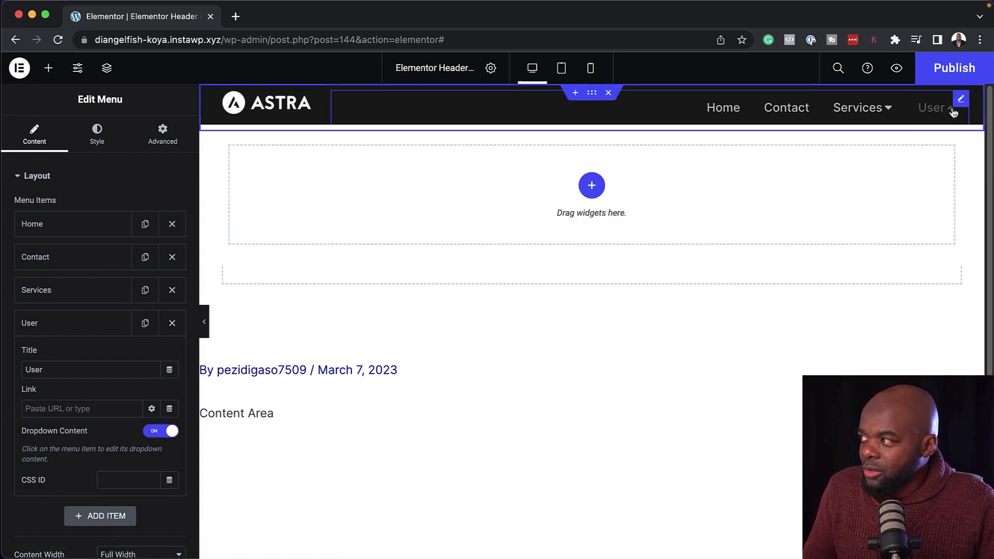
left_click(594, 186)
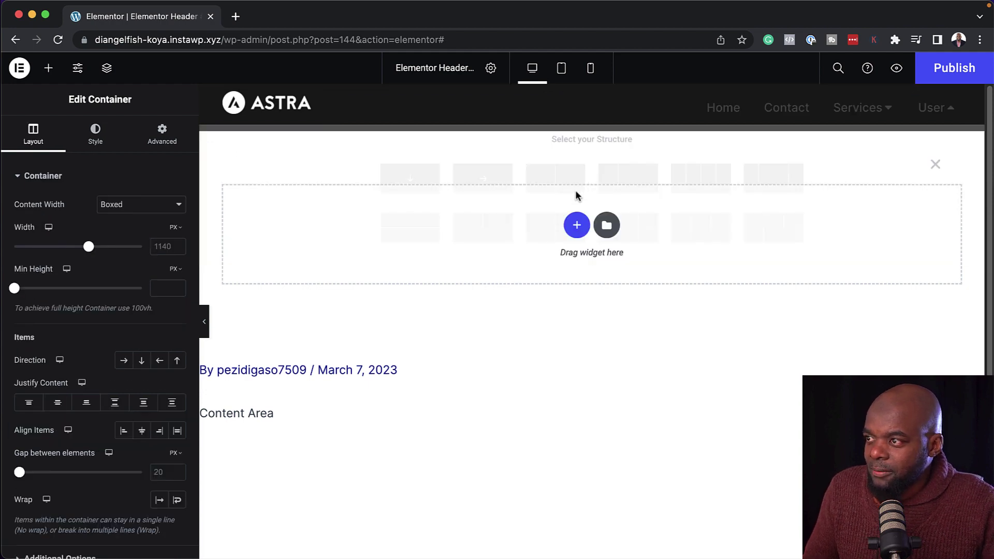
left_click(576, 191)
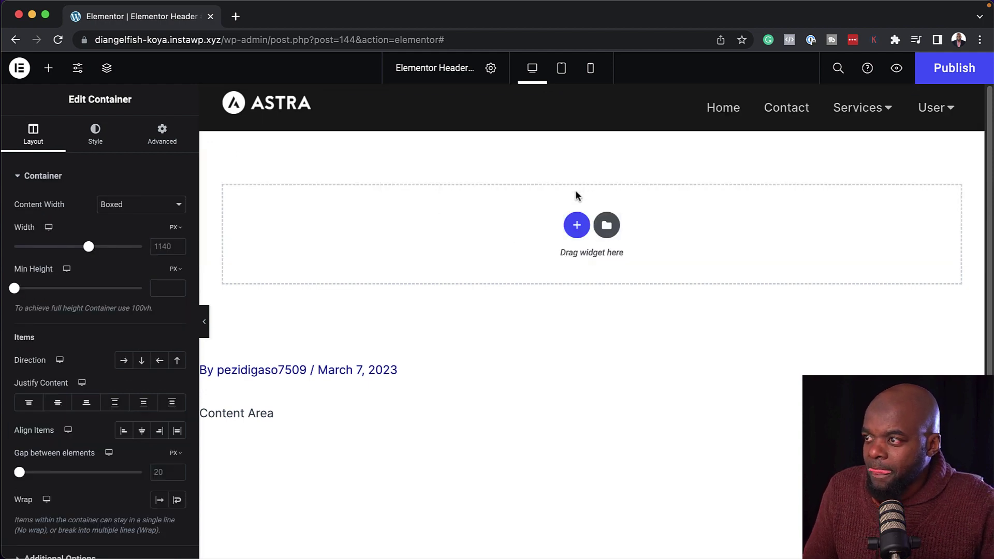
left_click(577, 227)
left_click(406, 257)
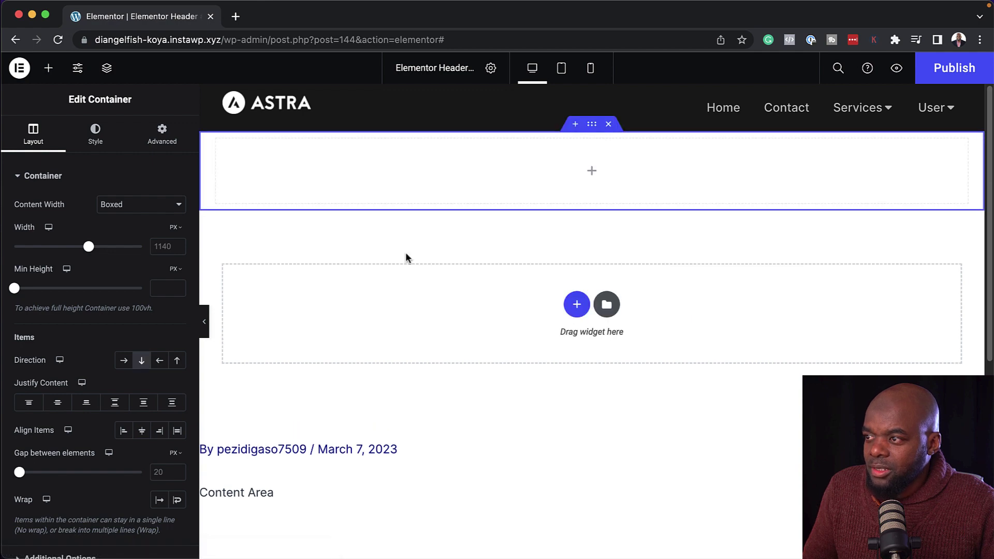
Find the Login widget and place it in the empty container below the header row.
left_click(48, 71)
left_click(45, 164)
type("logi")
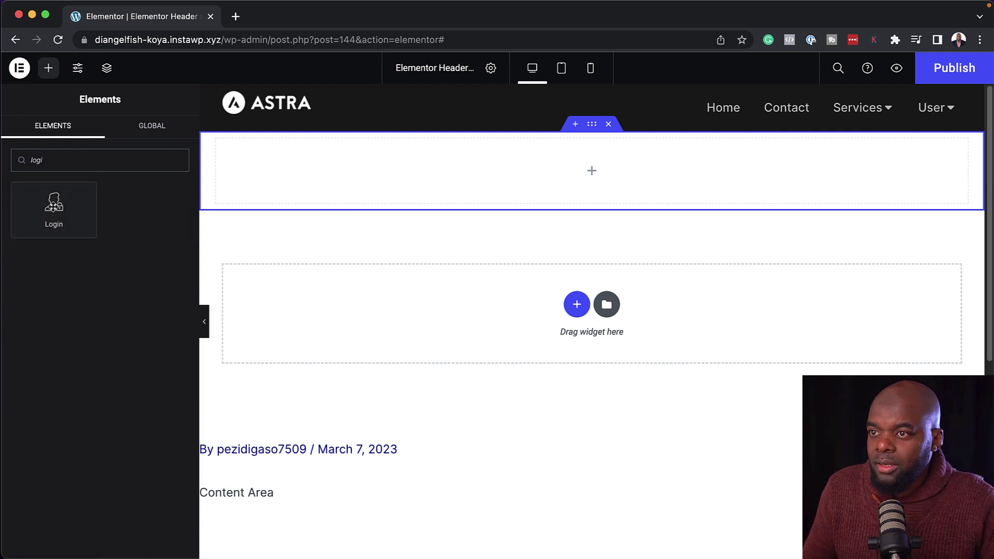
left_click_drag(54, 206, 520, 169)
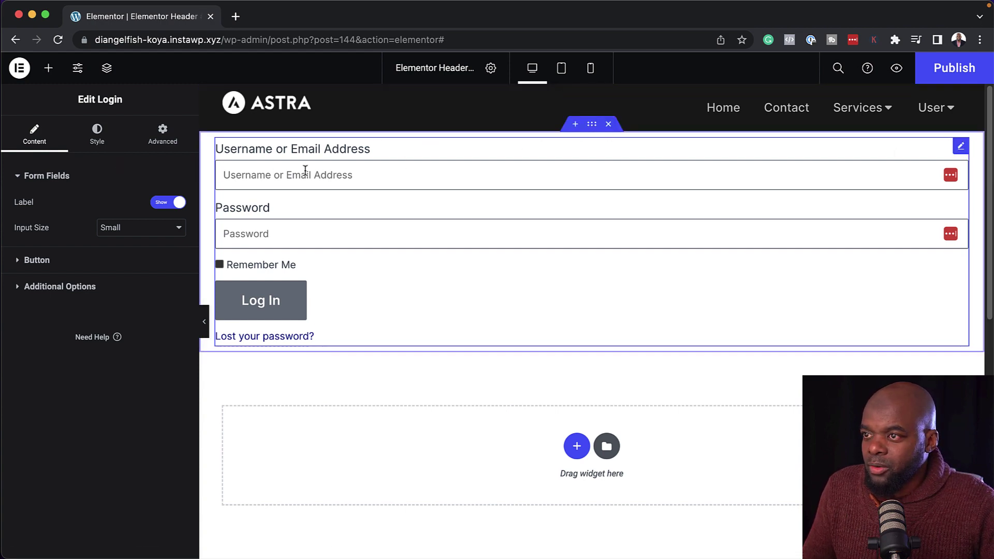
Give the container around the login form a classic background in grey #A2A2A2 and publish the changes.
left_click(598, 130)
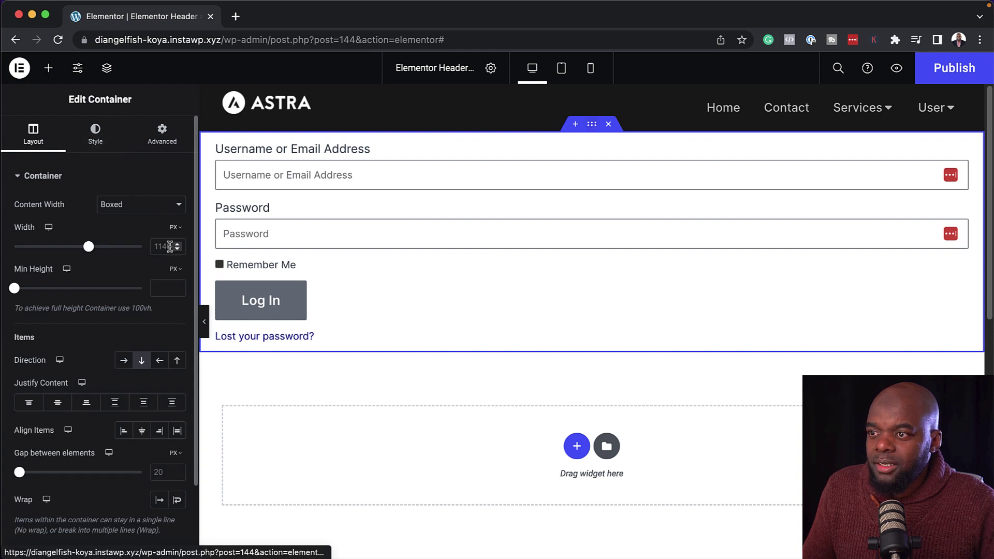
left_click(98, 132)
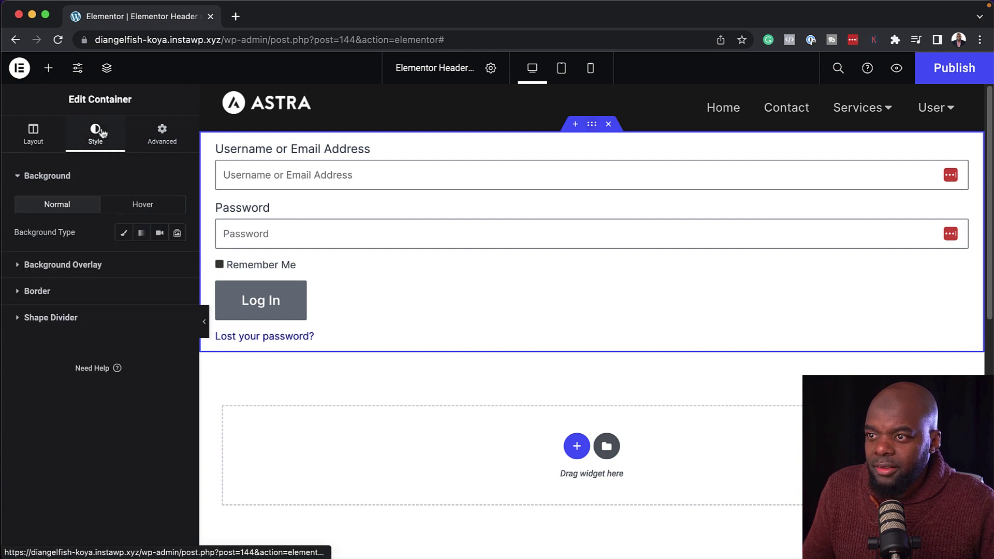
left_click(124, 232)
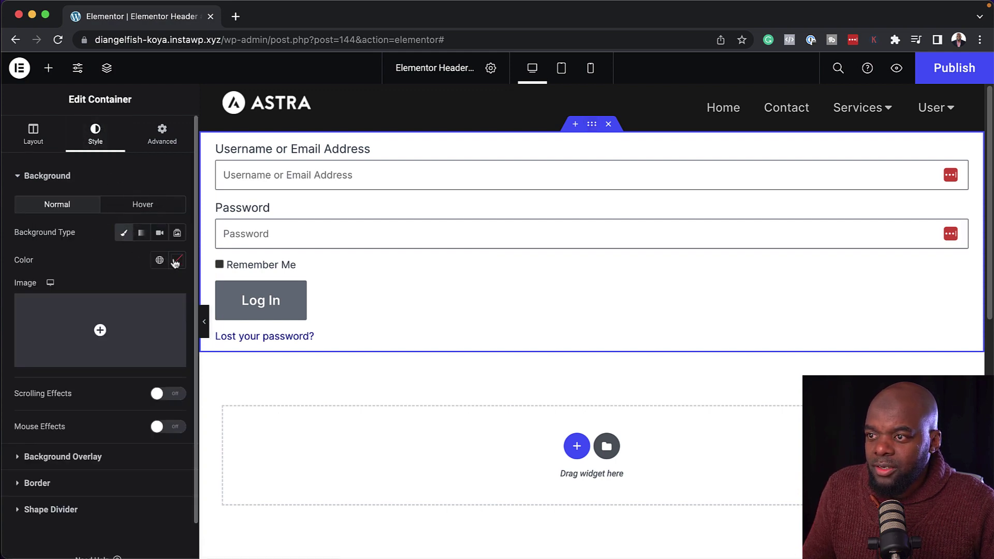
left_click(176, 261)
left_click(29, 364)
left_click_drag(24, 357, 17, 349)
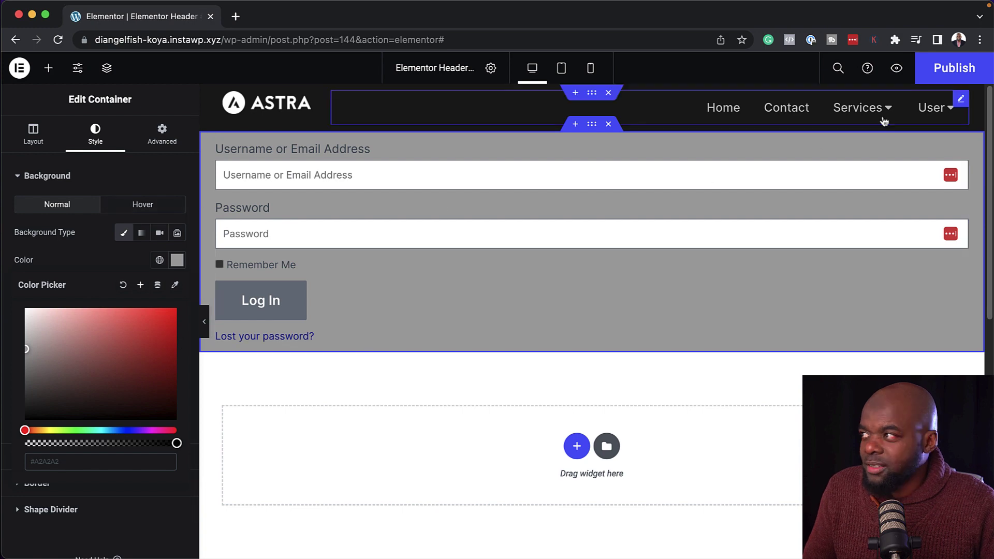
left_click(960, 74)
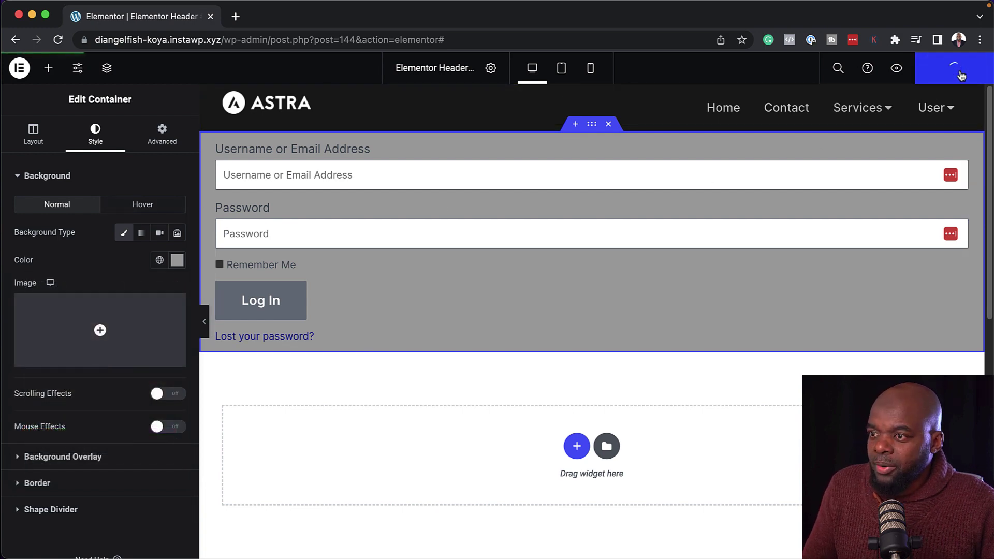